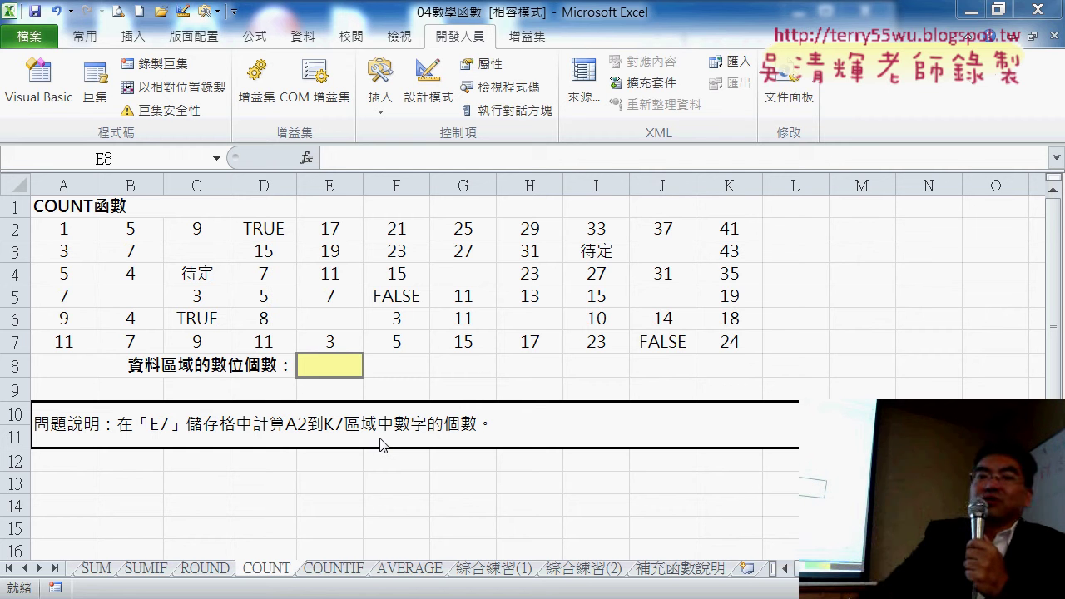
# Step: Start a function in E8 and filter Insert Function to the 統計 (Statistical) category
pyautogui.click(341, 366)
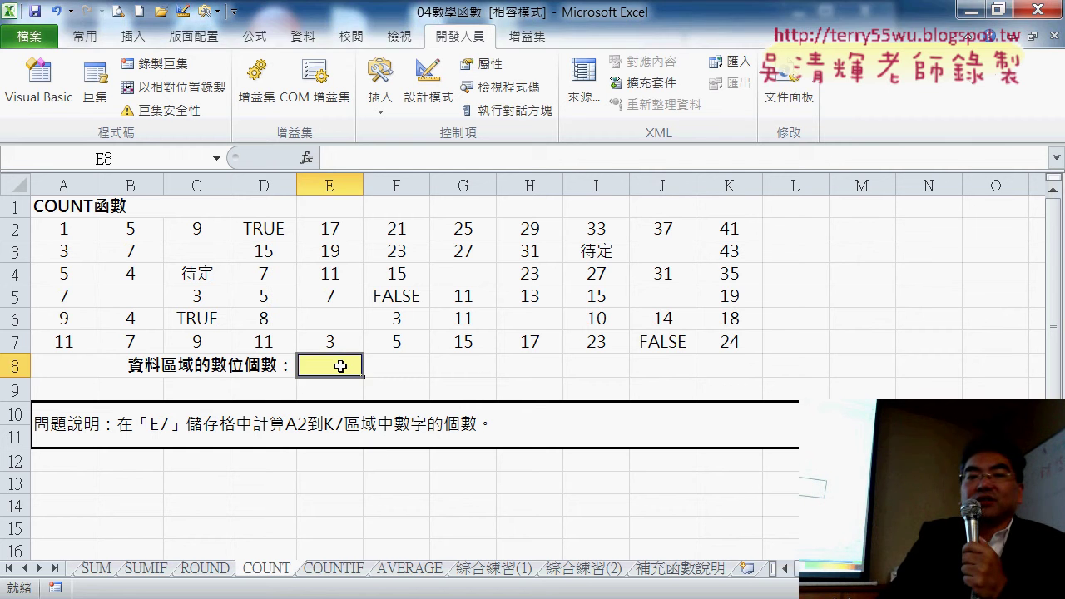
pyautogui.click(308, 157)
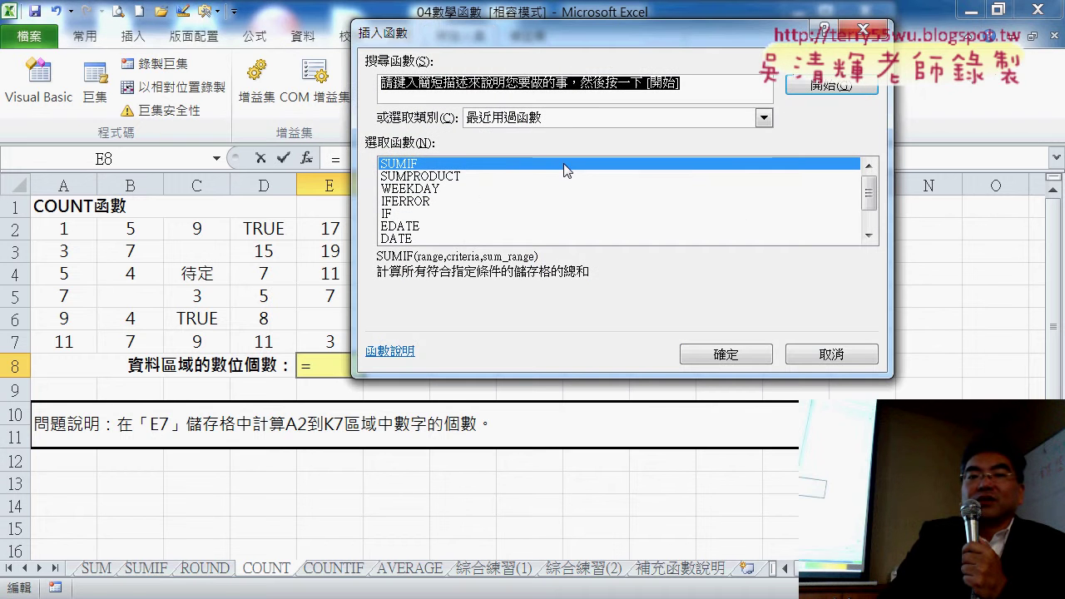
pyautogui.click(574, 114)
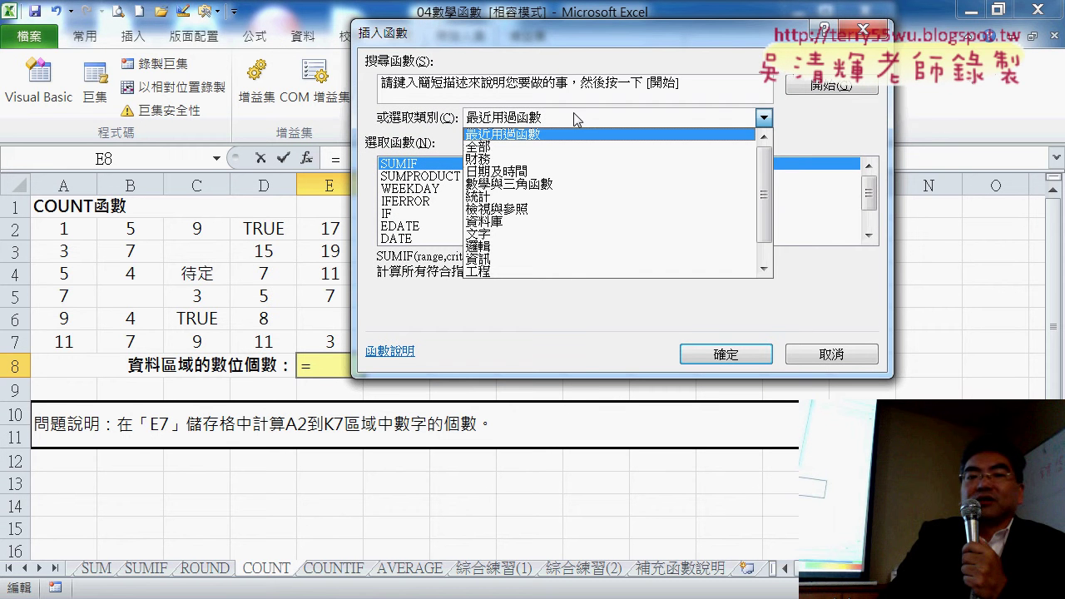
pyautogui.click(580, 201)
pyautogui.scroll(-5, 871, 188)
pyautogui.scroll(-4, 871, 189)
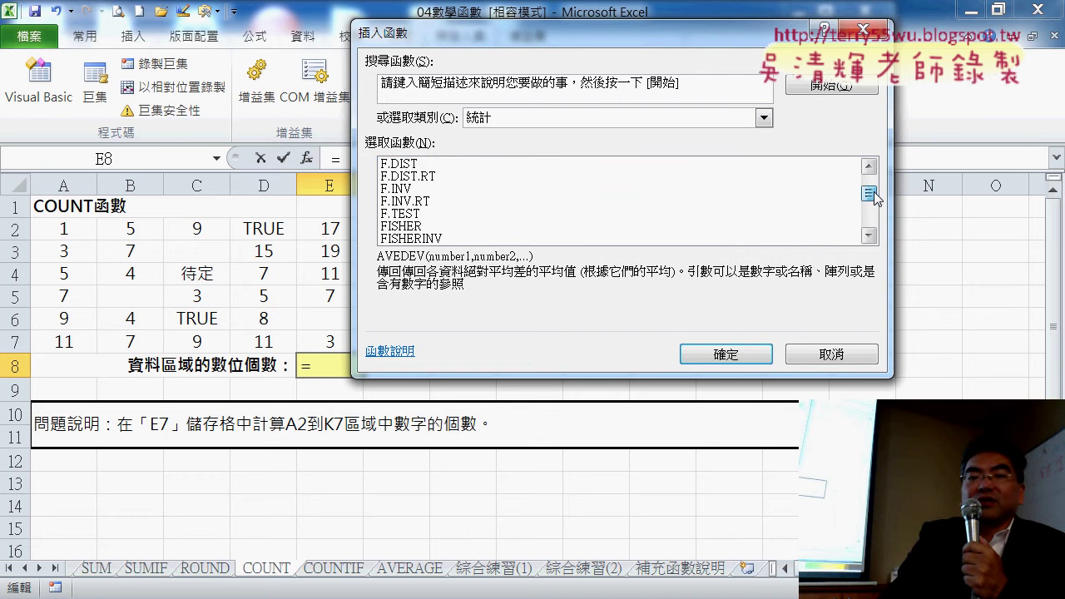
pyautogui.scroll(9, 871, 188)
pyautogui.click(869, 237)
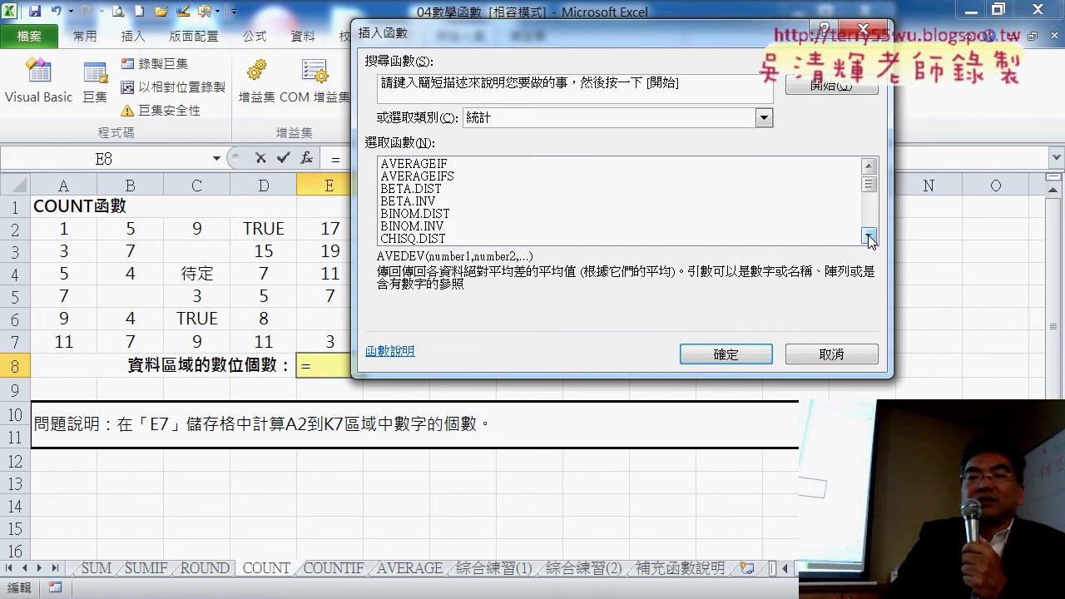
pyautogui.click(869, 238)
pyautogui.click(869, 237)
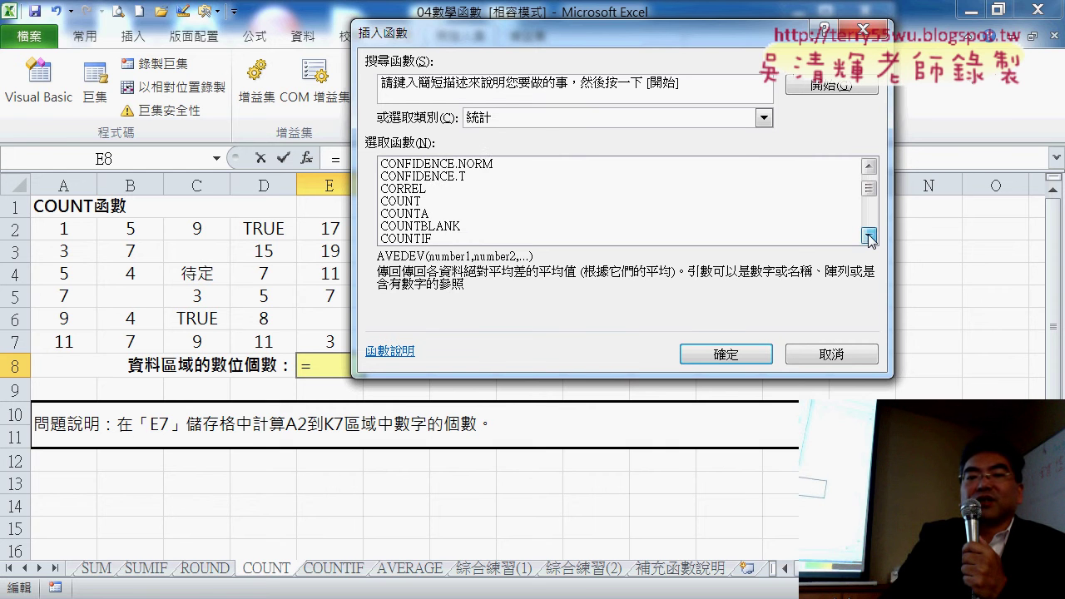
pyautogui.click(869, 238)
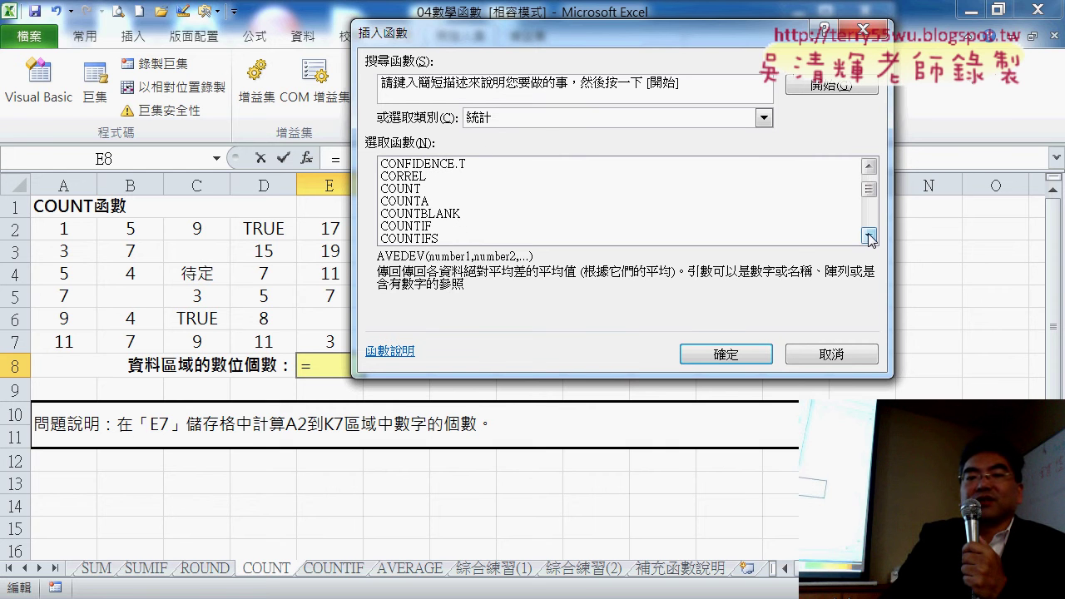
# Step: Read the descriptions of COUNT, COUNTA, COUNTBLANK and COUNTIF
pyautogui.click(403, 190)
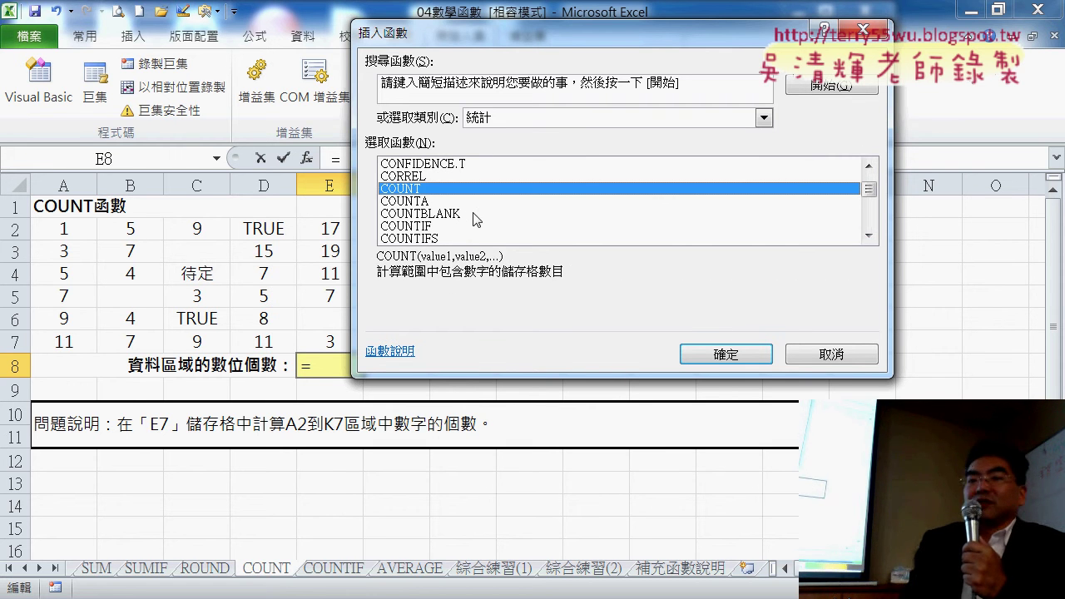
pyautogui.press('Down')
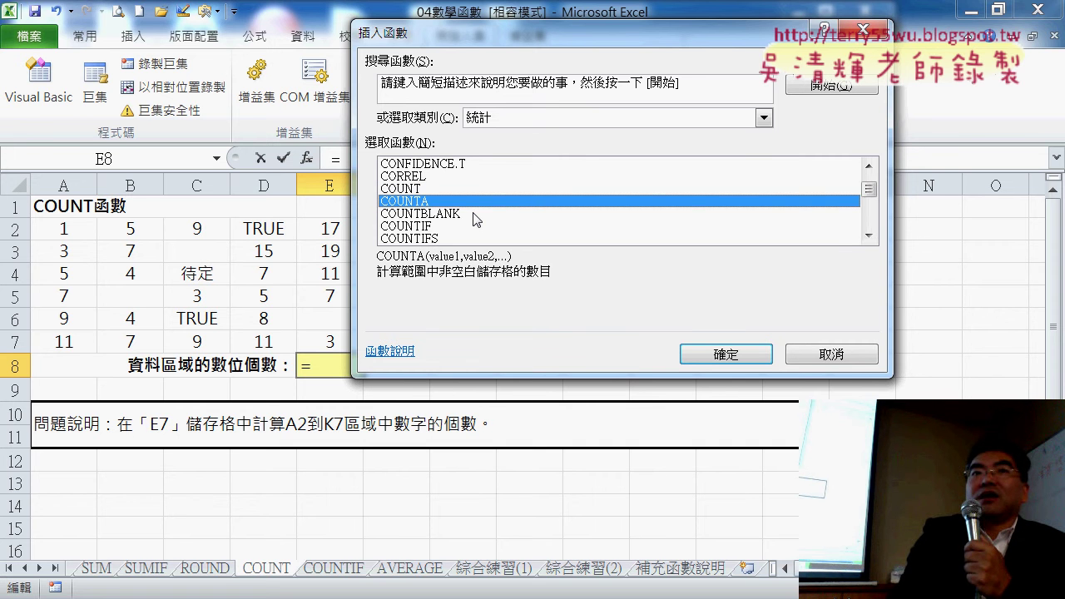
pyautogui.click(474, 215)
pyautogui.press('Down')
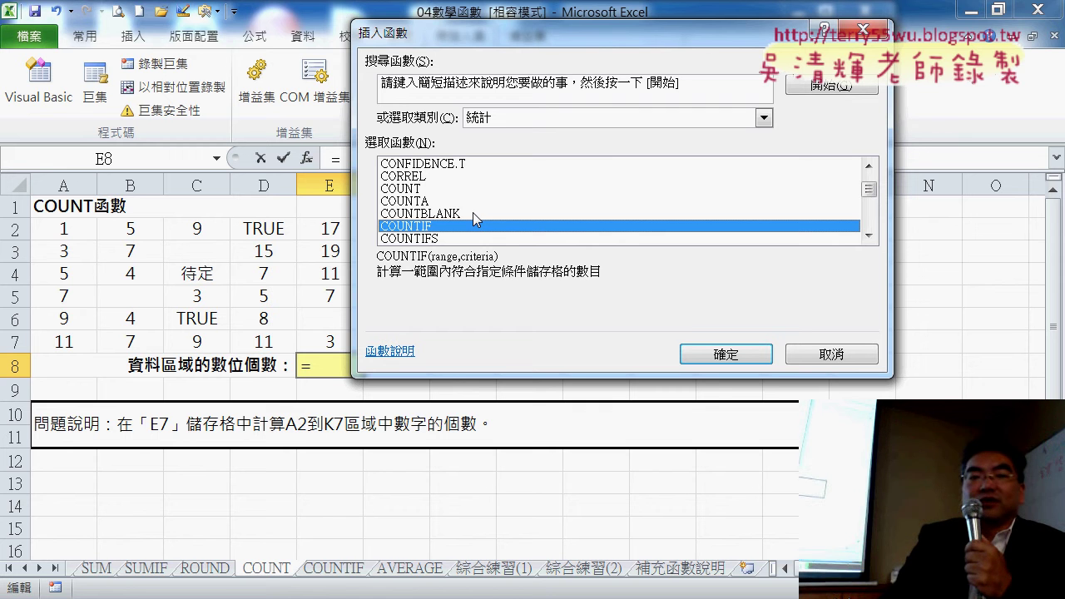
# Step: Compare the COUNT, COUNTA, COUNTBLANK and COUNTIF descriptions once more
pyautogui.click(432, 190)
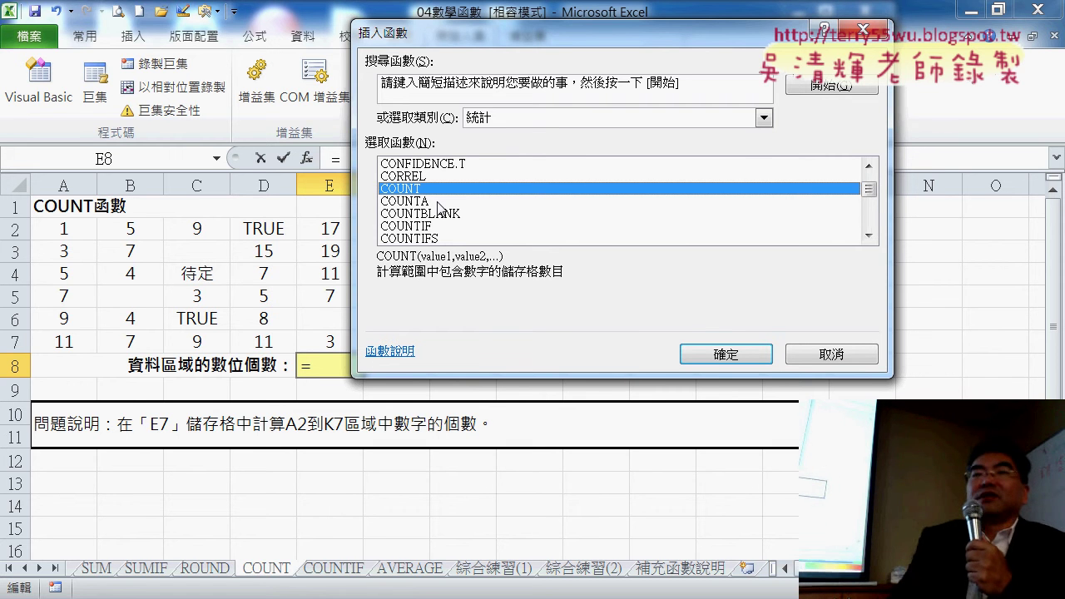
pyautogui.click(442, 202)
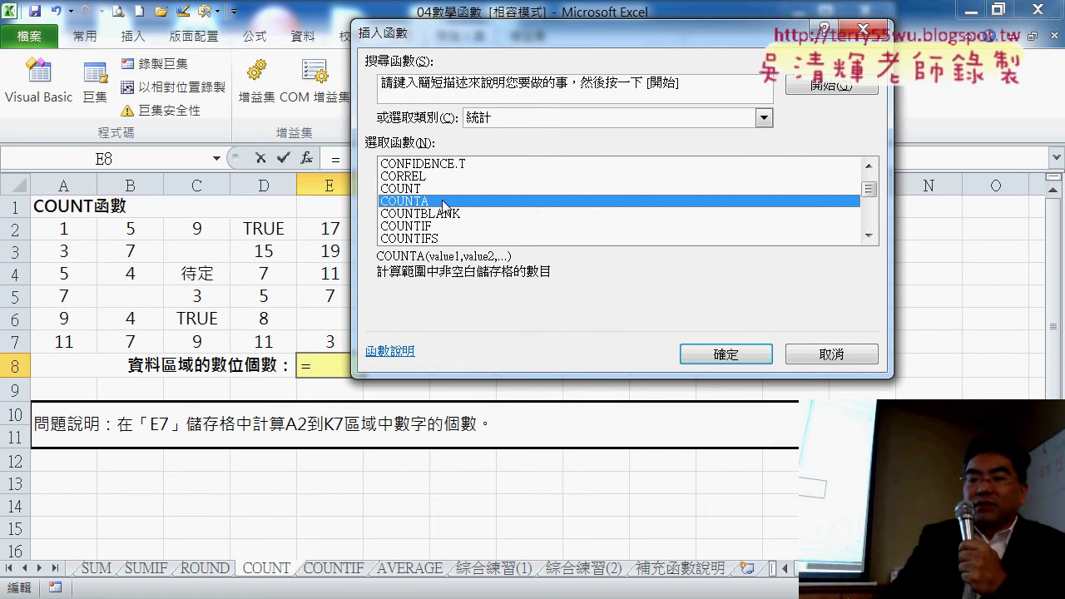
pyautogui.press('Down')
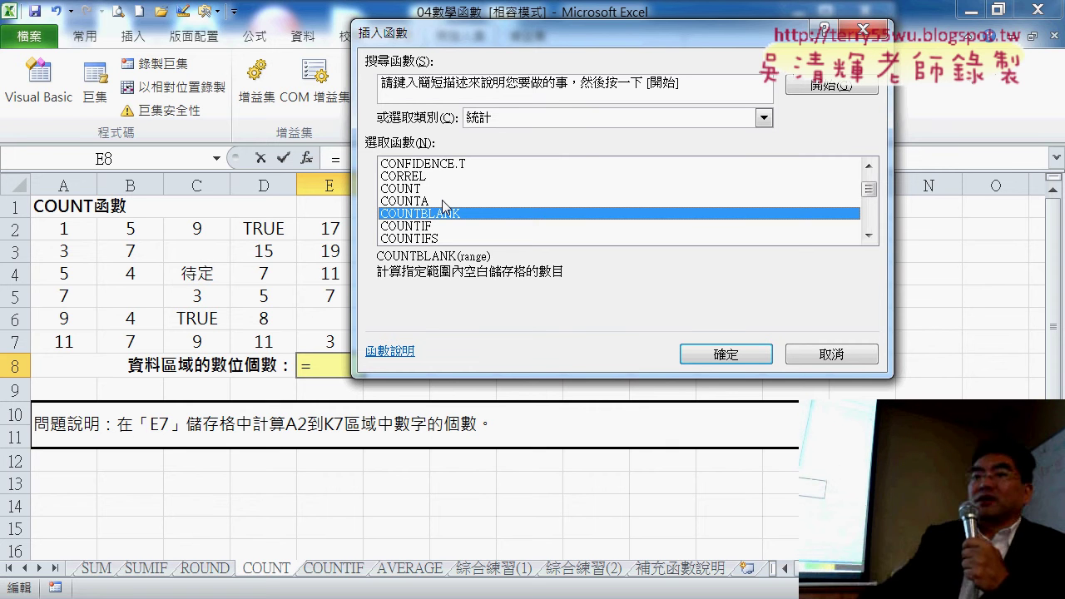
pyautogui.press('Down')
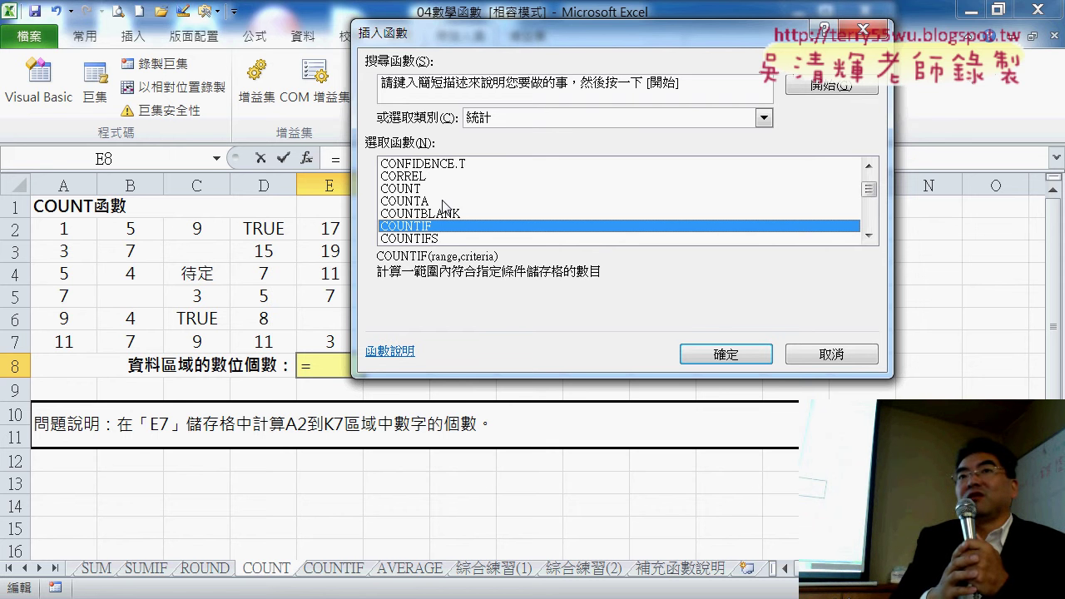
pyautogui.click(444, 202)
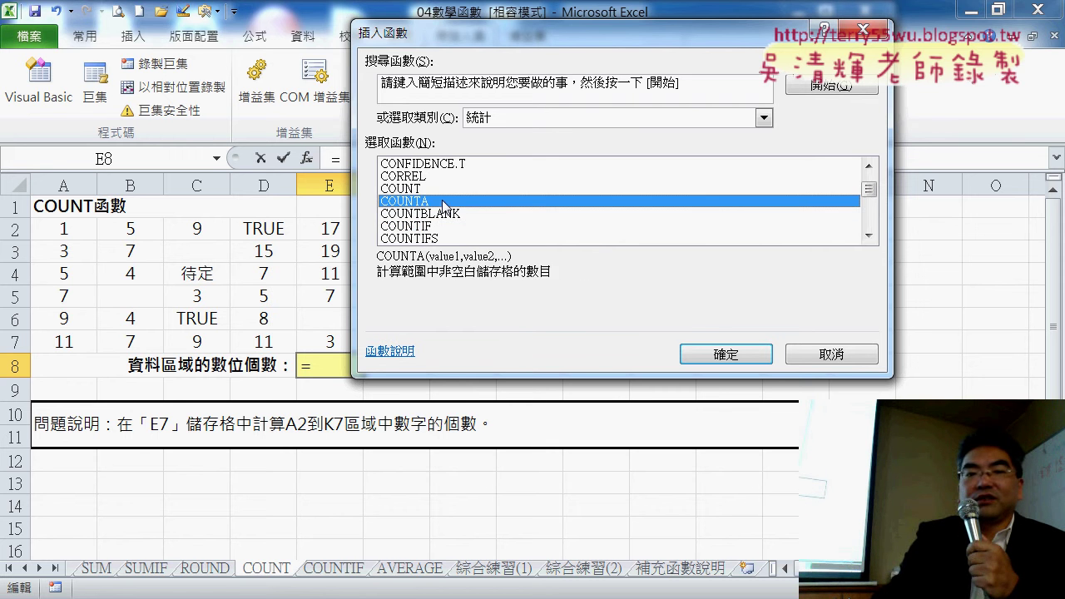
# Step: Enter =COUNT(A2:K7) in E8, returning 53 numeric cells
pyautogui.press('Up')
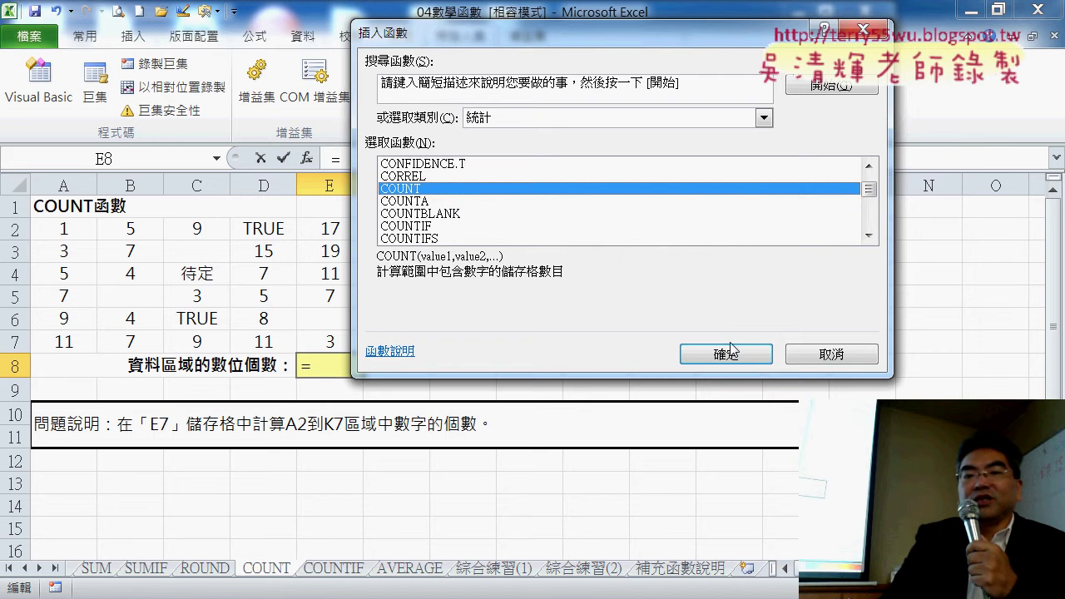
pyautogui.click(725, 354)
pyautogui.moveTo(63, 228)
pyautogui.mouseDown()
pyautogui.moveTo(490, 328)
pyautogui.moveTo(724, 341)
pyautogui.mouseUp()
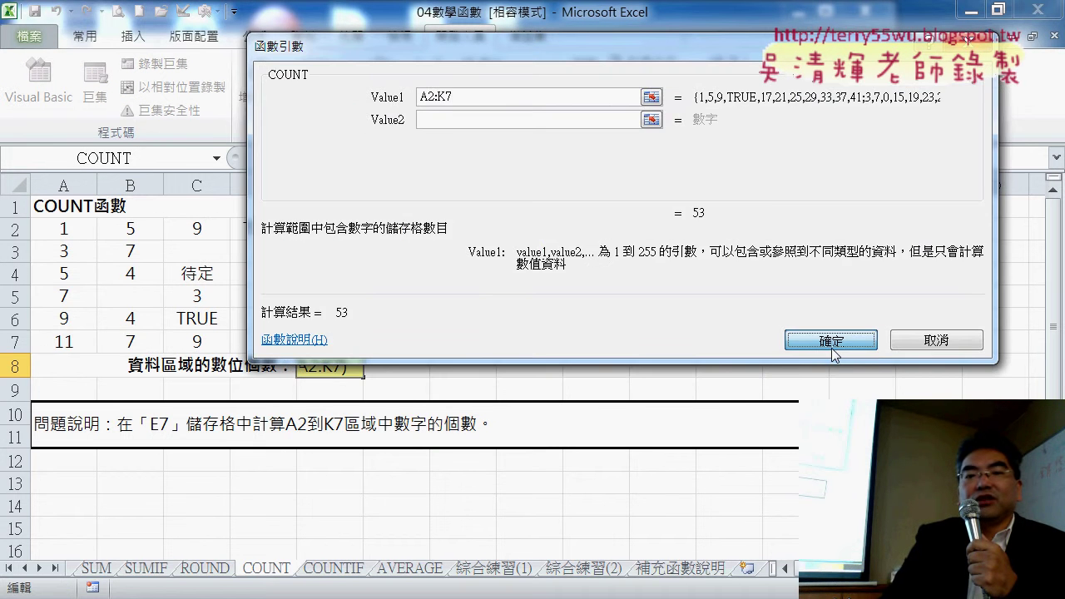
pyautogui.click(833, 341)
pyautogui.click(407, 369)
pyautogui.click(475, 366)
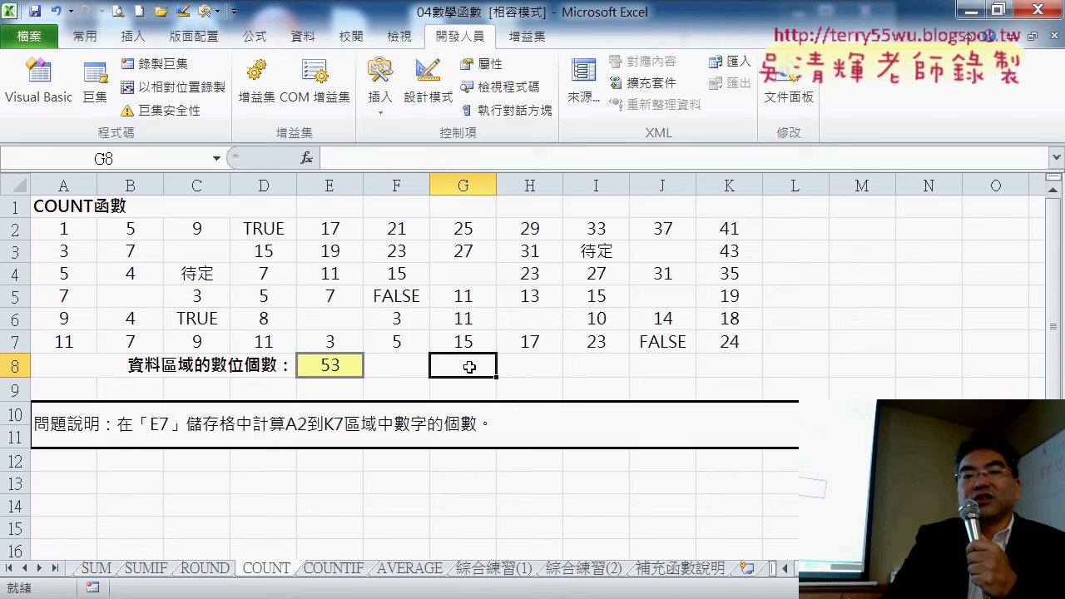
# Step: Enter =COUNTA(A2:K7) in G8, returning 59 non-empty cells
pyautogui.click(307, 159)
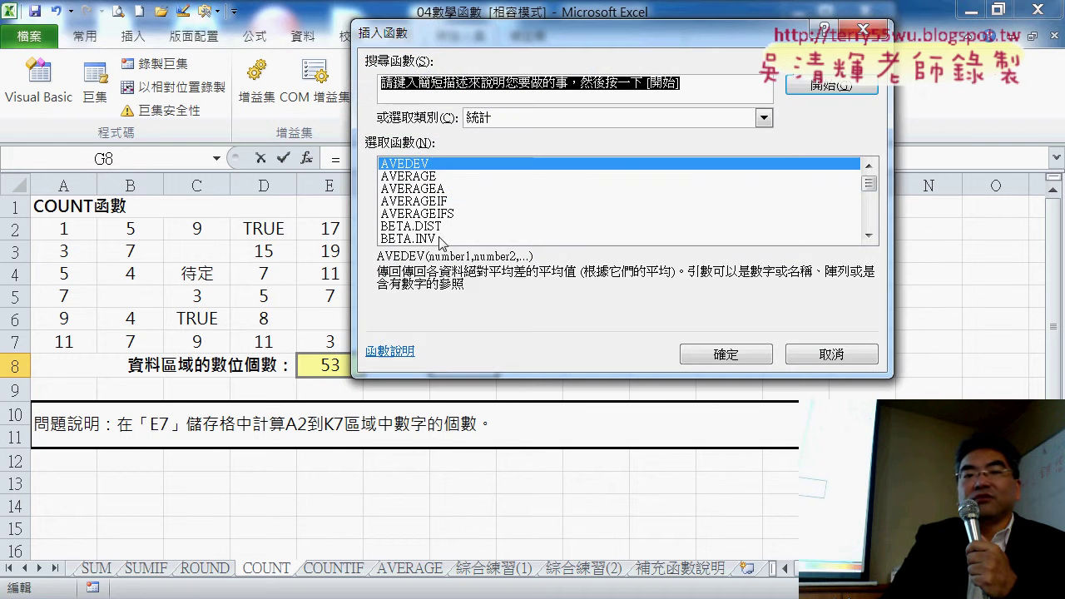
pyautogui.click(871, 215)
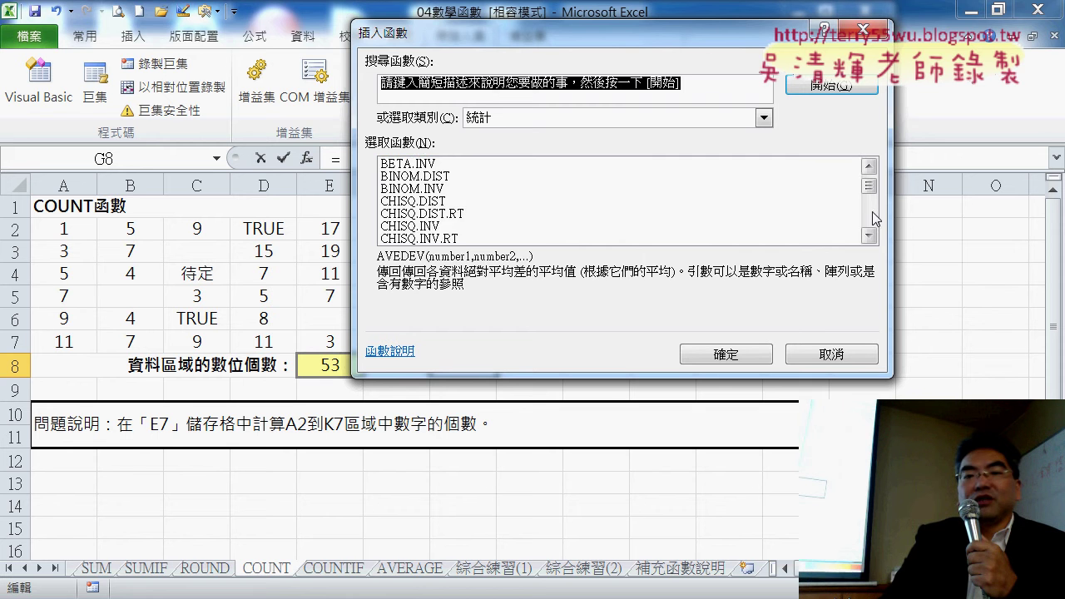
pyautogui.click(872, 213)
pyautogui.click(491, 239)
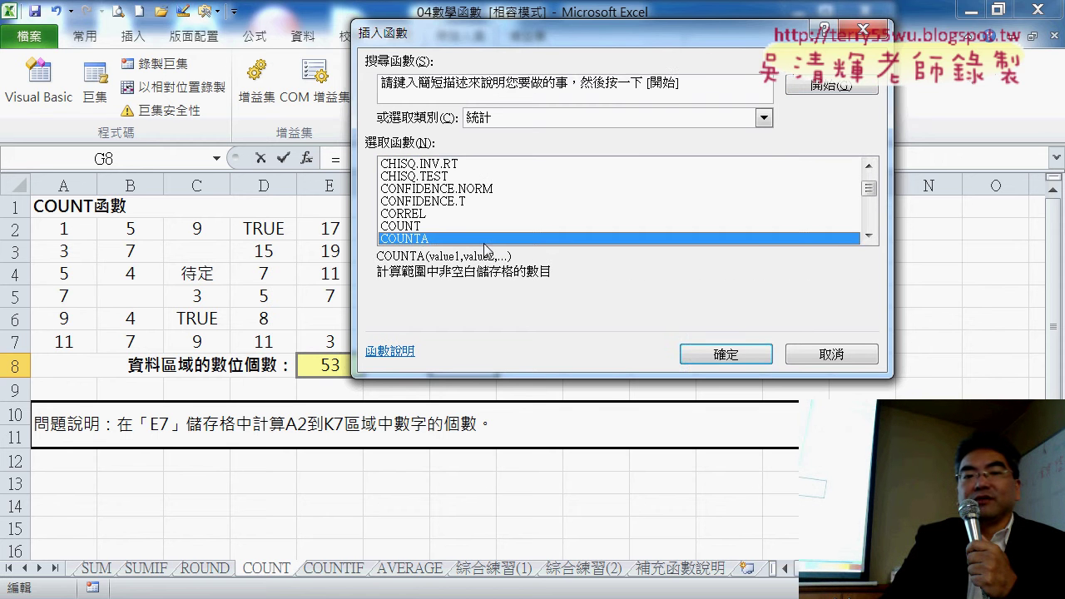
pyautogui.click(726, 354)
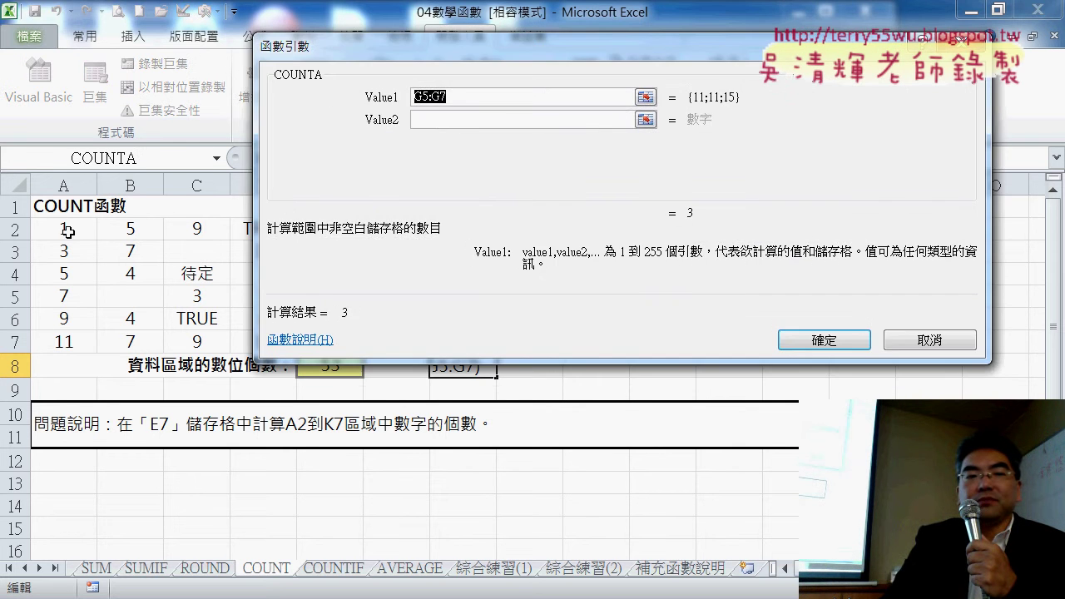
pyautogui.moveTo(67, 232); pyautogui.dragTo(730, 341)
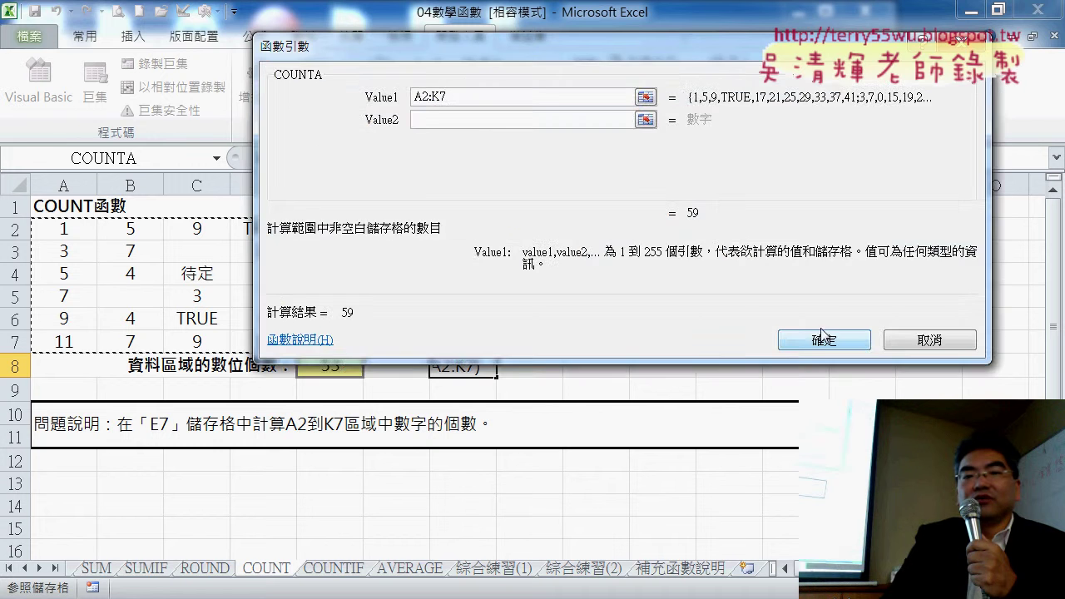
pyautogui.click(822, 337)
pyautogui.click(598, 363)
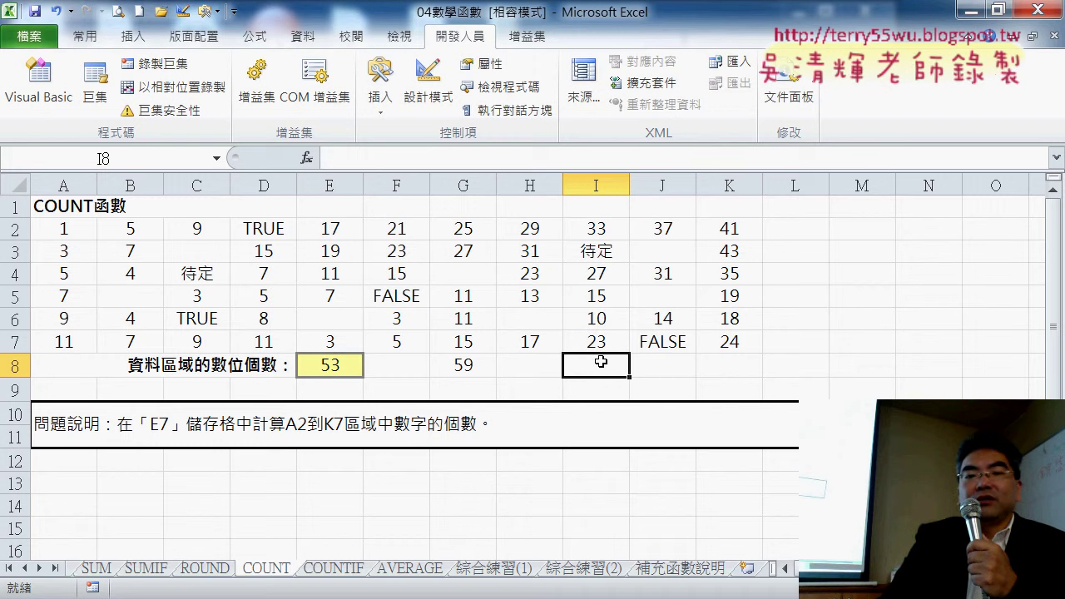
# Step: Enter =COUNTBLANK(A2:K7) in I8, returning 7 blank cells
pyautogui.click(305, 158)
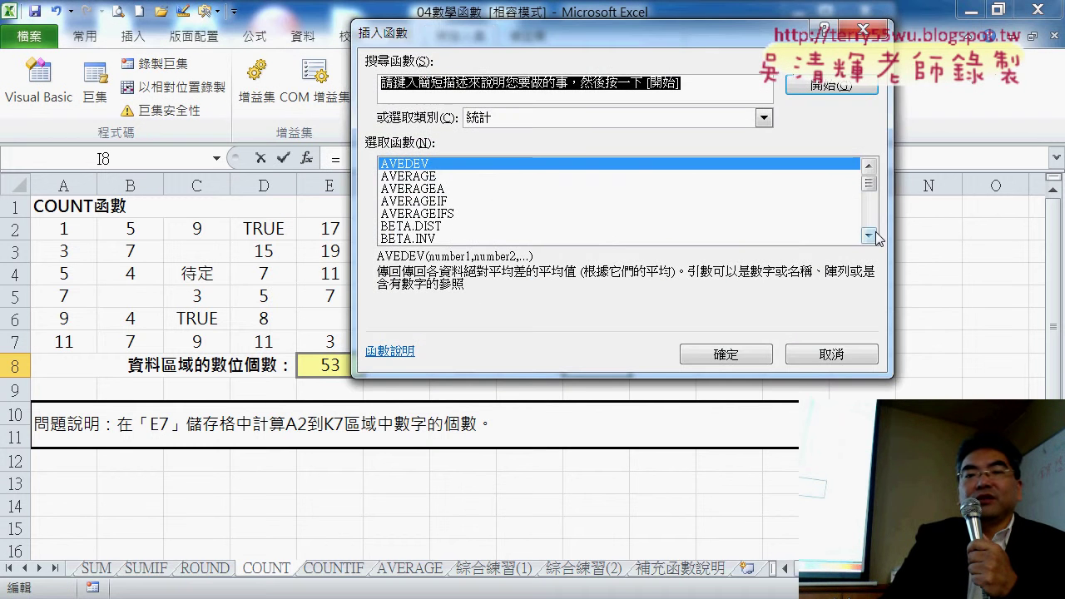
pyautogui.click(870, 236)
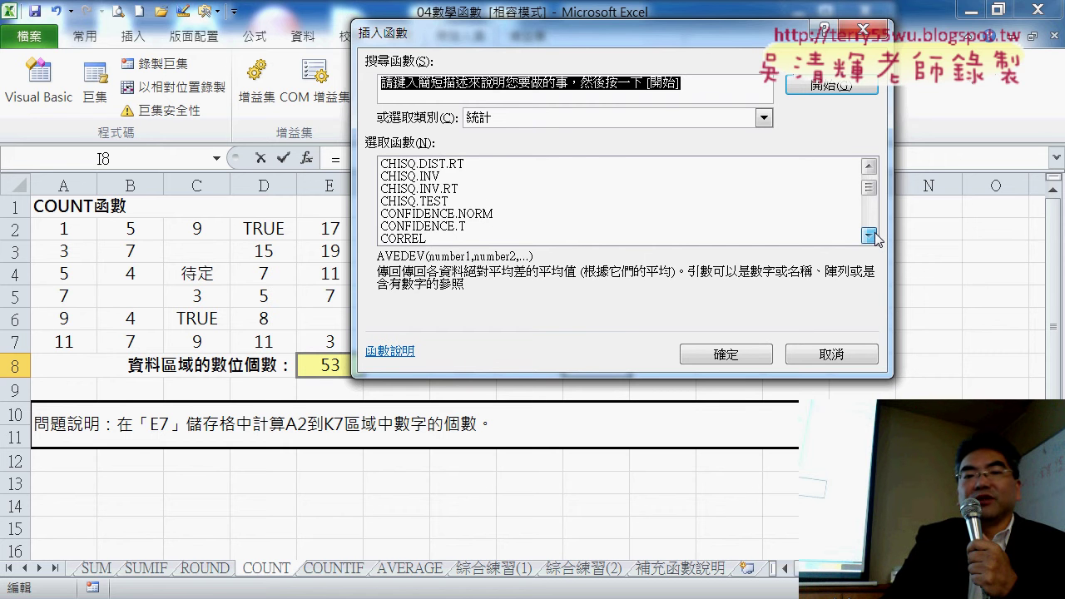
pyautogui.click(439, 226)
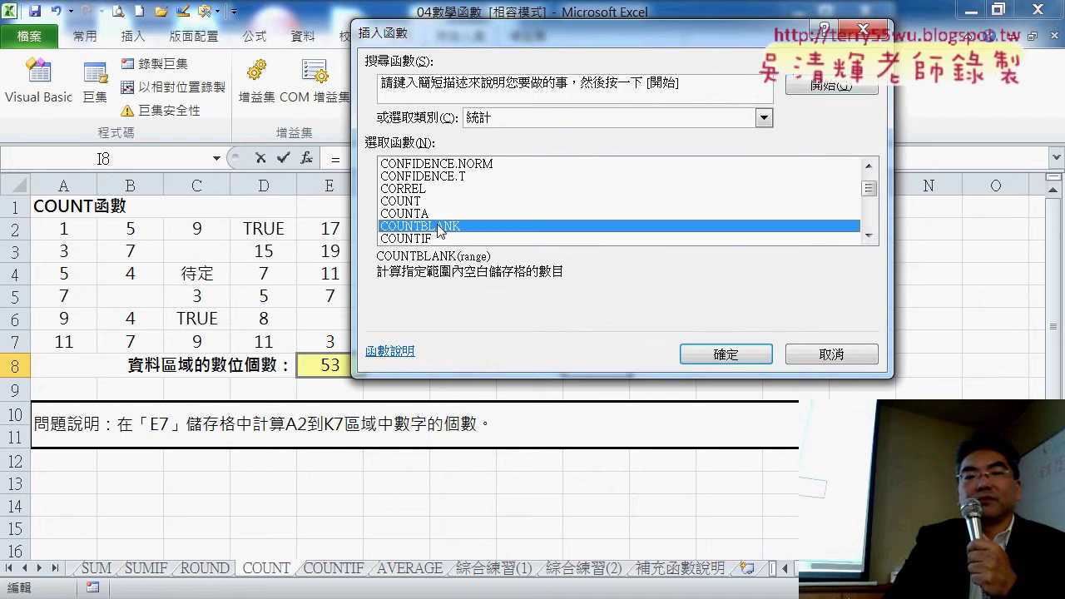
pyautogui.doubleClick(440, 226)
pyautogui.moveTo(80, 229); pyautogui.dragTo(742, 343)
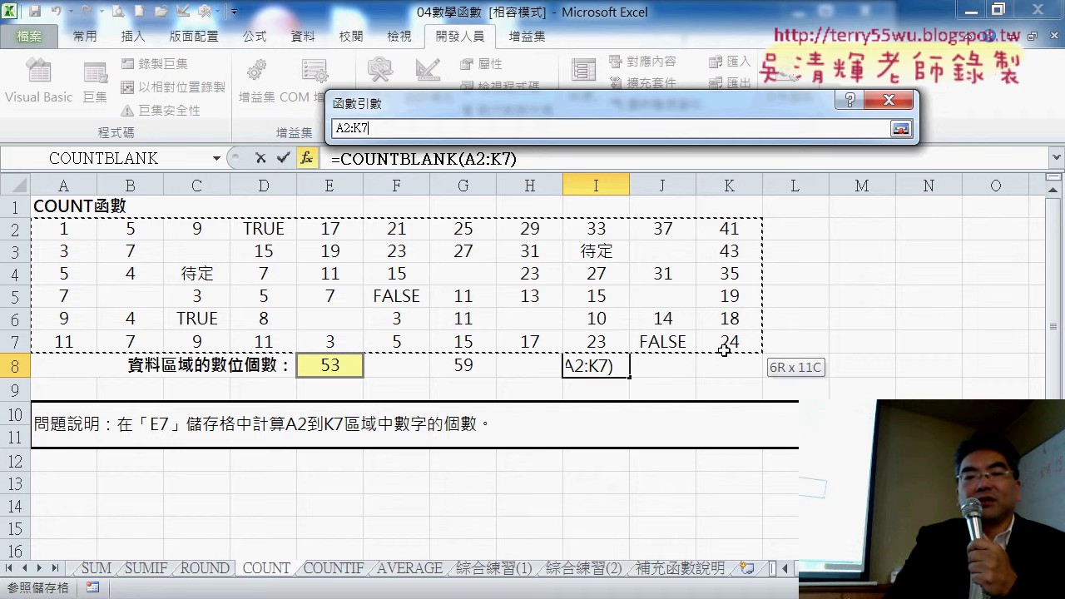
pyautogui.click(792, 285)
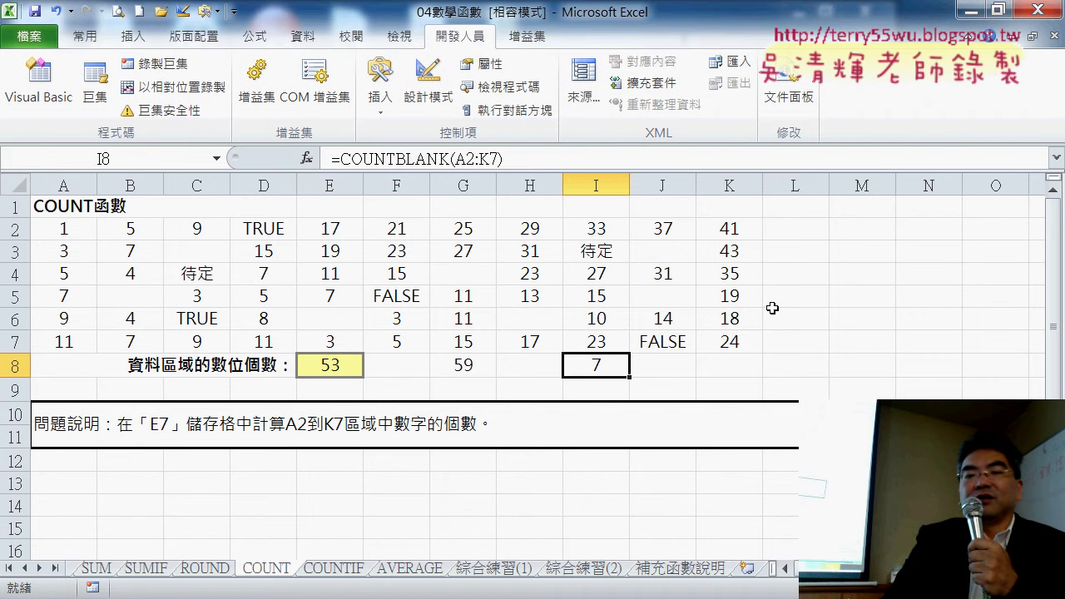
# Step: Select K8 and pick COUNTIF from the statistical function list
pyautogui.click(734, 370)
pyautogui.click(308, 158)
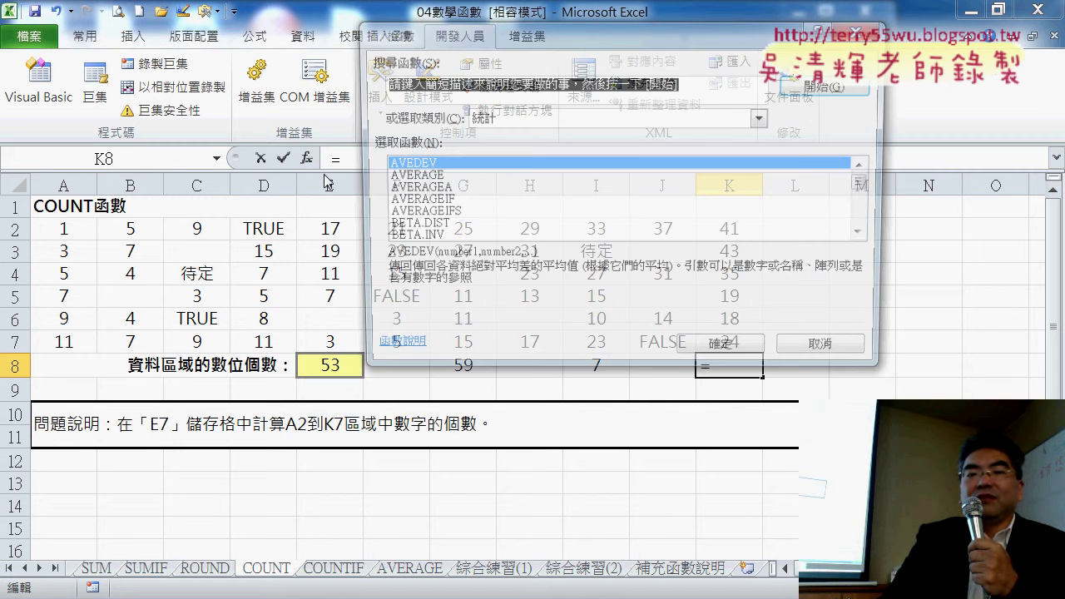
pyautogui.click(871, 237)
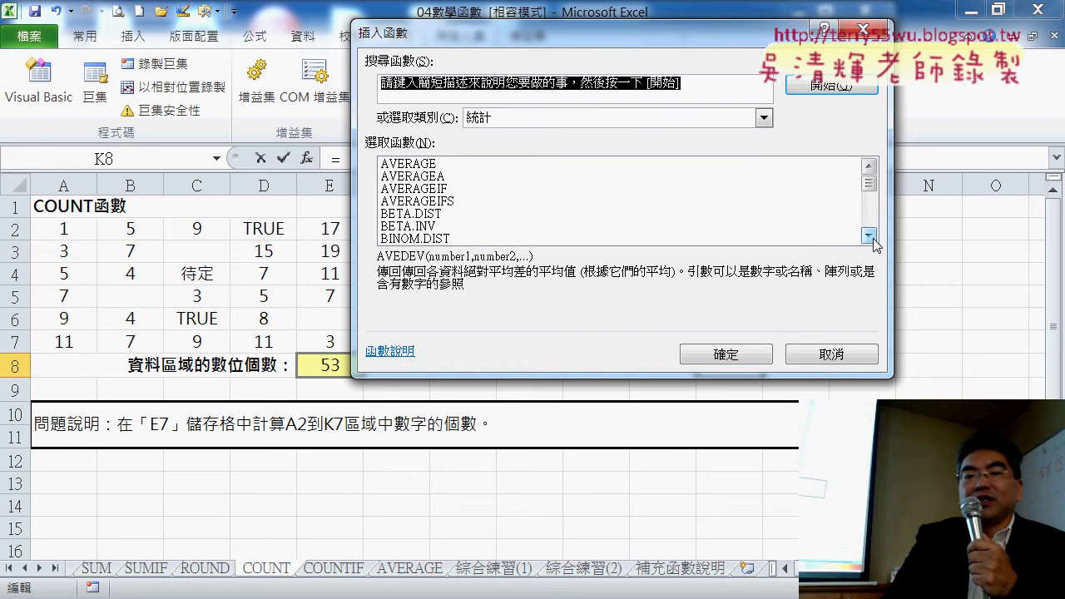
pyautogui.click(872, 237)
pyautogui.click(871, 237)
pyautogui.click(872, 238)
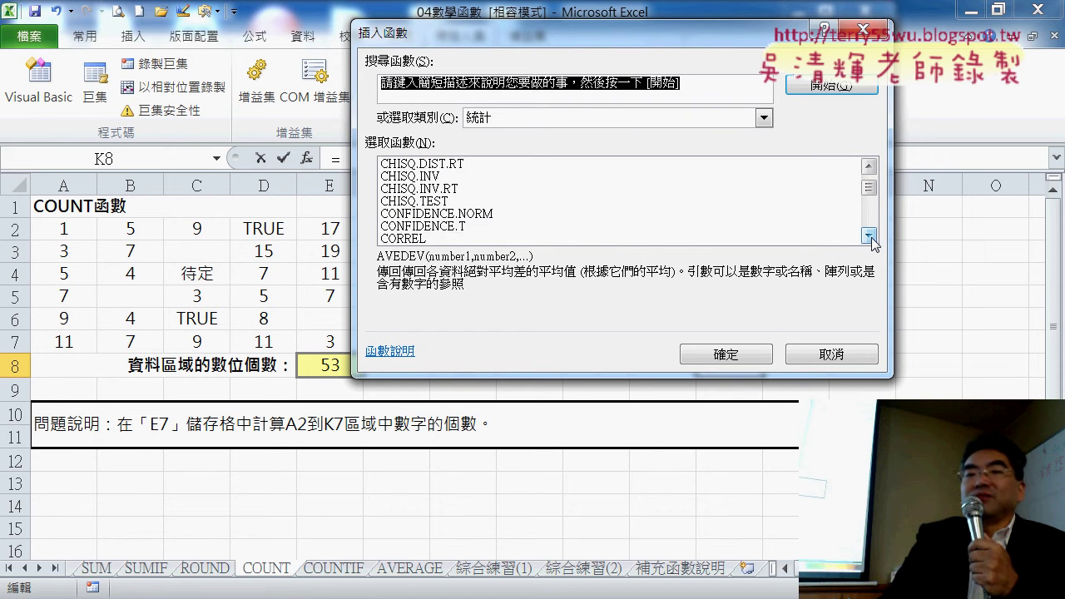
pyautogui.click(872, 237)
pyautogui.click(872, 237)
pyautogui.click(871, 237)
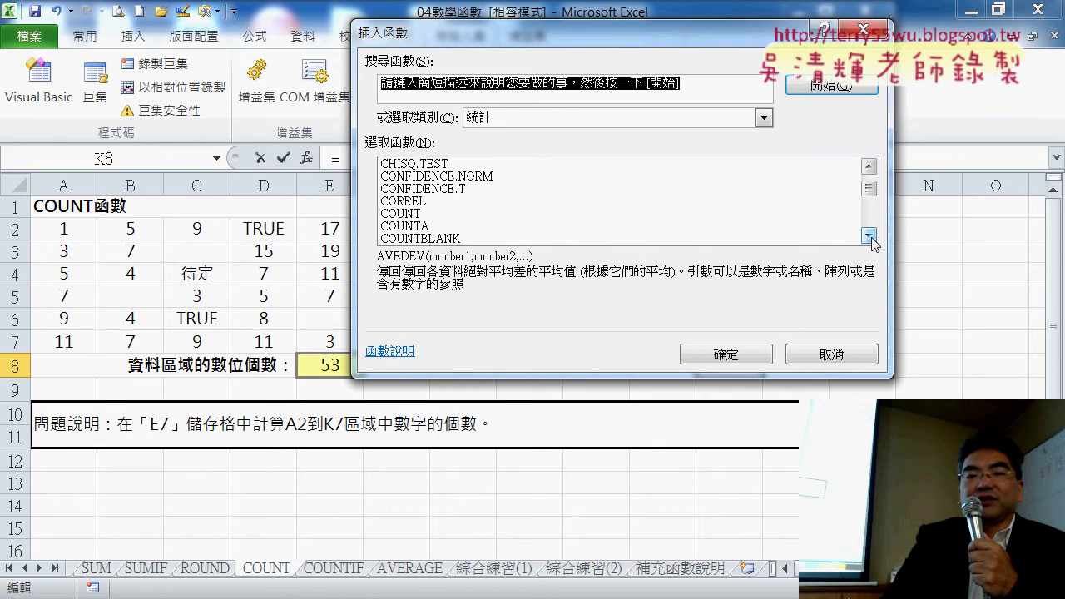
pyautogui.click(871, 237)
pyautogui.click(492, 239)
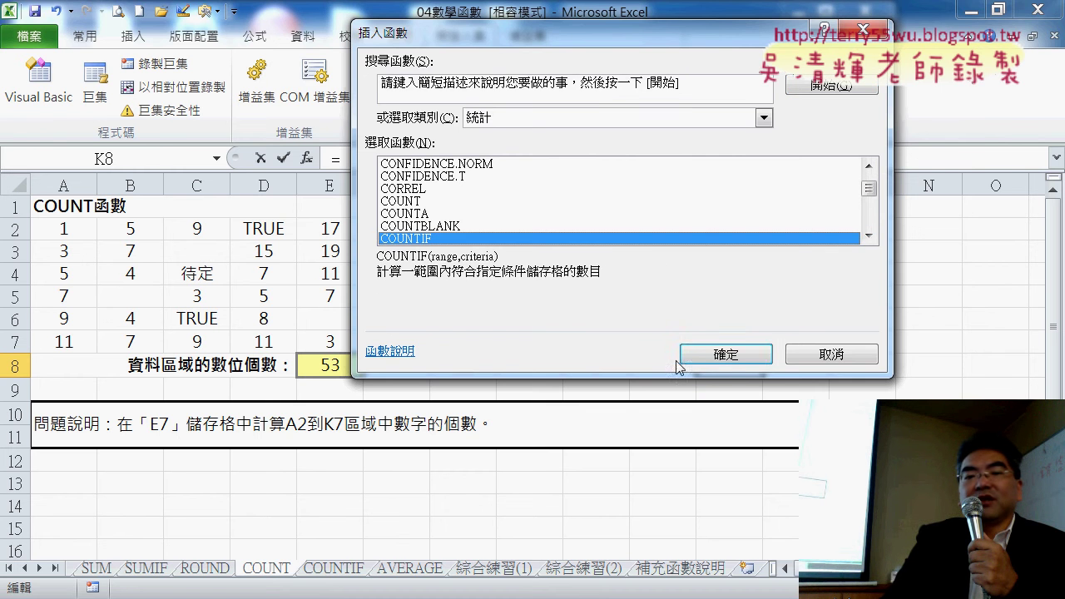
# Step: Give COUNTIF the range A2:K7 and criteria >30, so K8 shows 7
pyautogui.click(726, 354)
pyautogui.moveTo(63, 228)
pyautogui.mouseDown()
pyautogui.moveTo(542, 343)
pyautogui.moveTo(729, 342)
pyautogui.mouseUp()
pyautogui.click(495, 155)
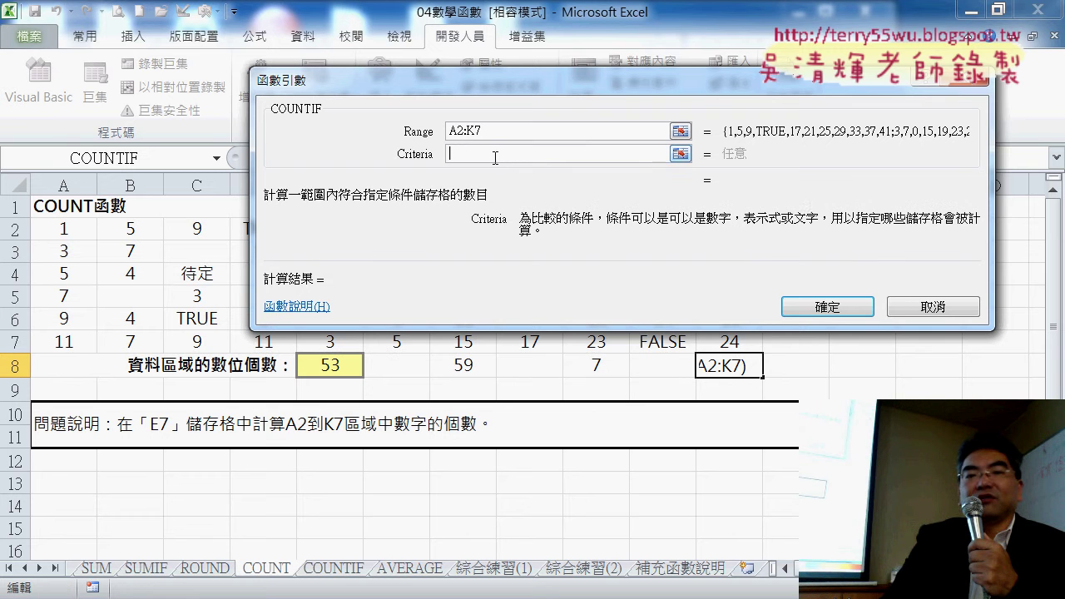
pyautogui.write('>')
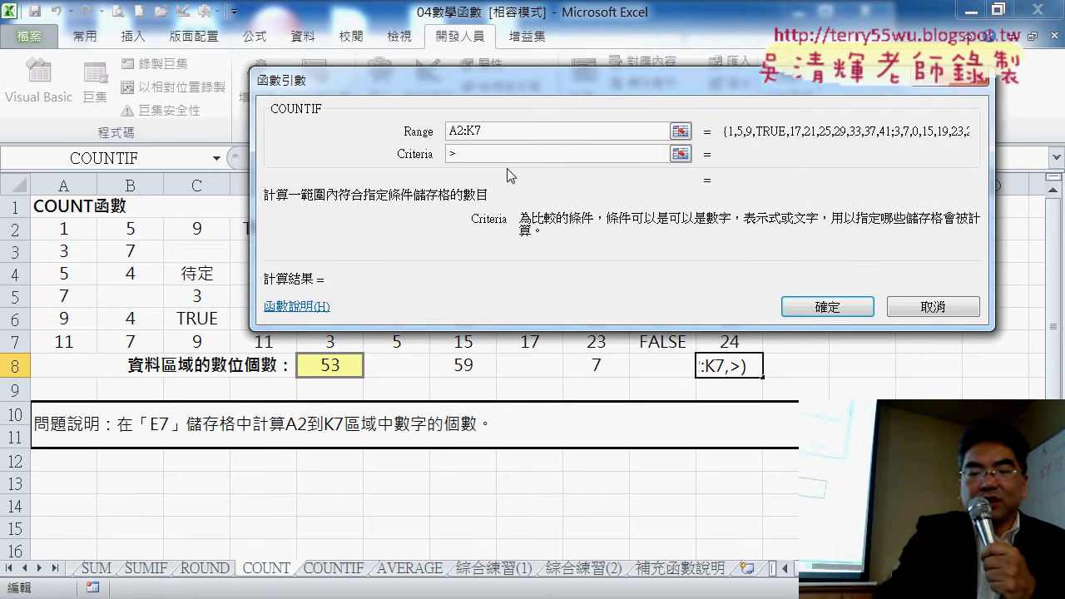
pyautogui.write('30')
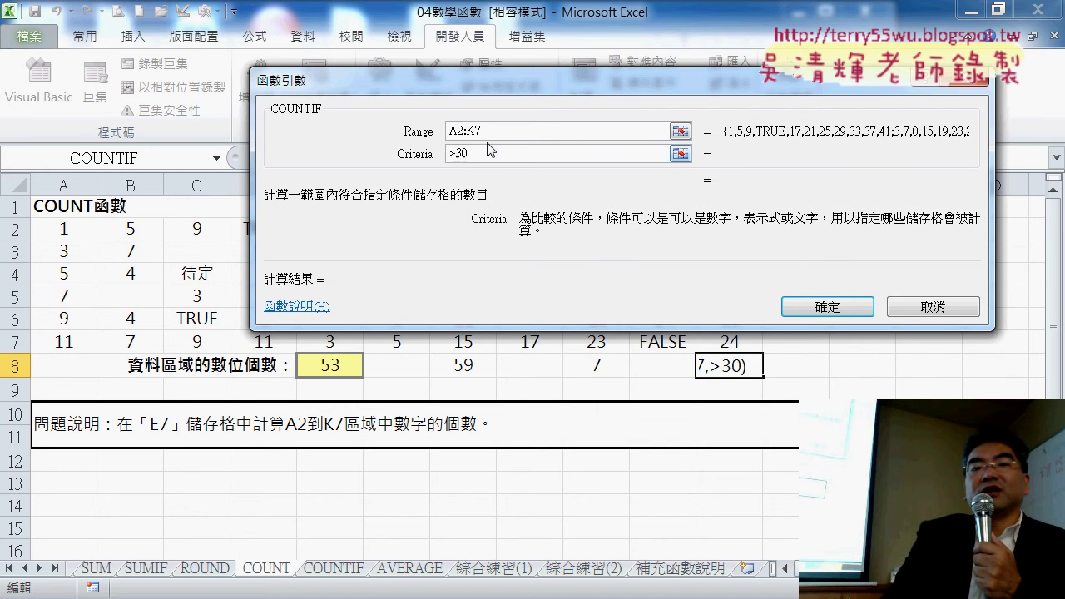
pyautogui.click(495, 129)
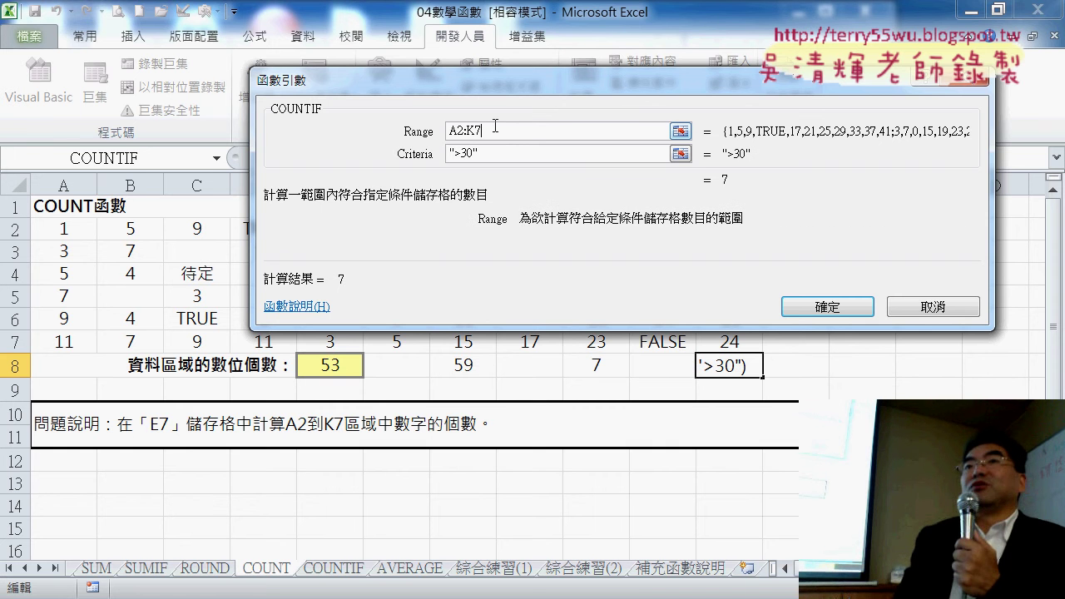
pyautogui.click(832, 312)
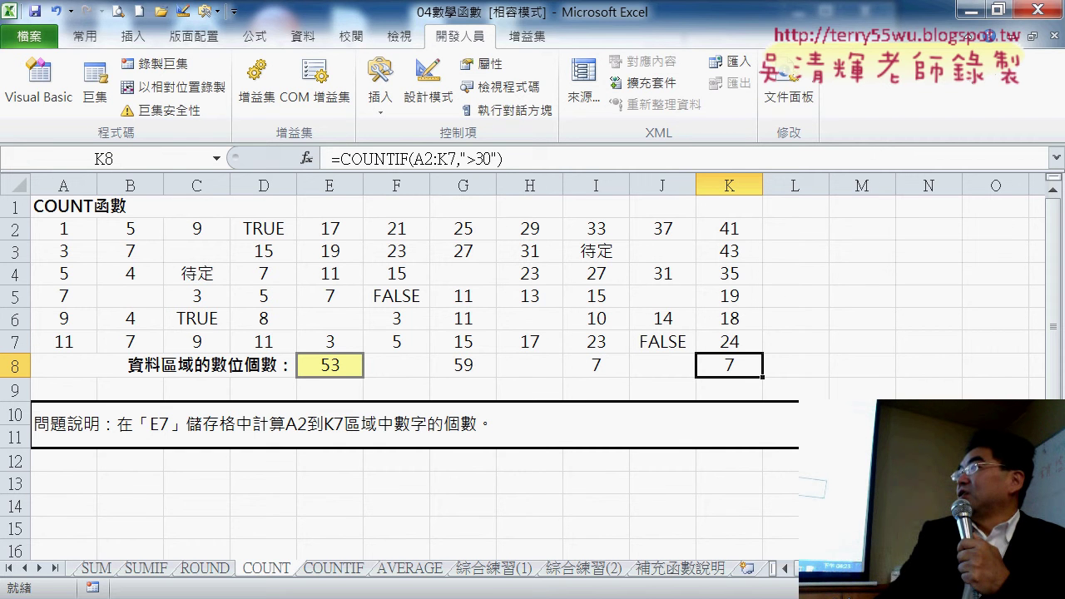
# Step: Open the 黑名單篩選_ workbook from the 04數學函數 folder
pyautogui.moveTo(321, 598)
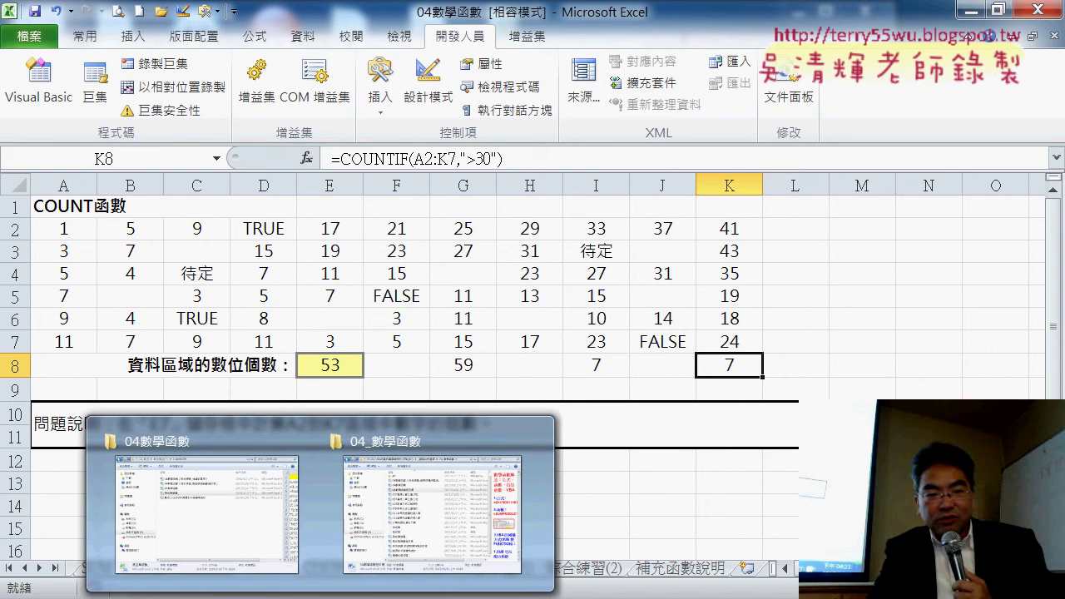
pyautogui.click(237, 537)
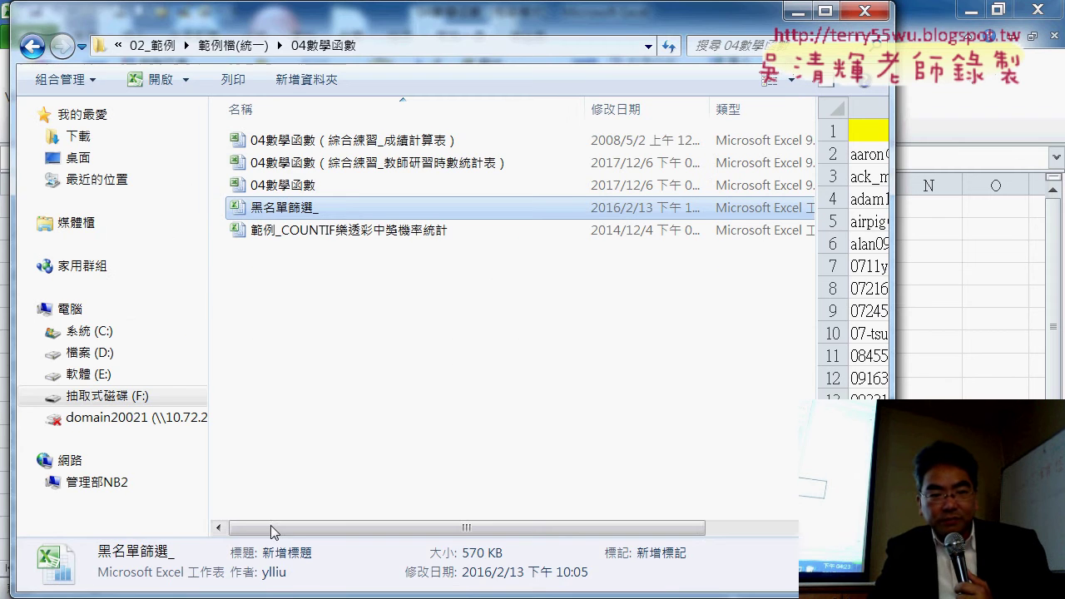
pyautogui.doubleClick(349, 207)
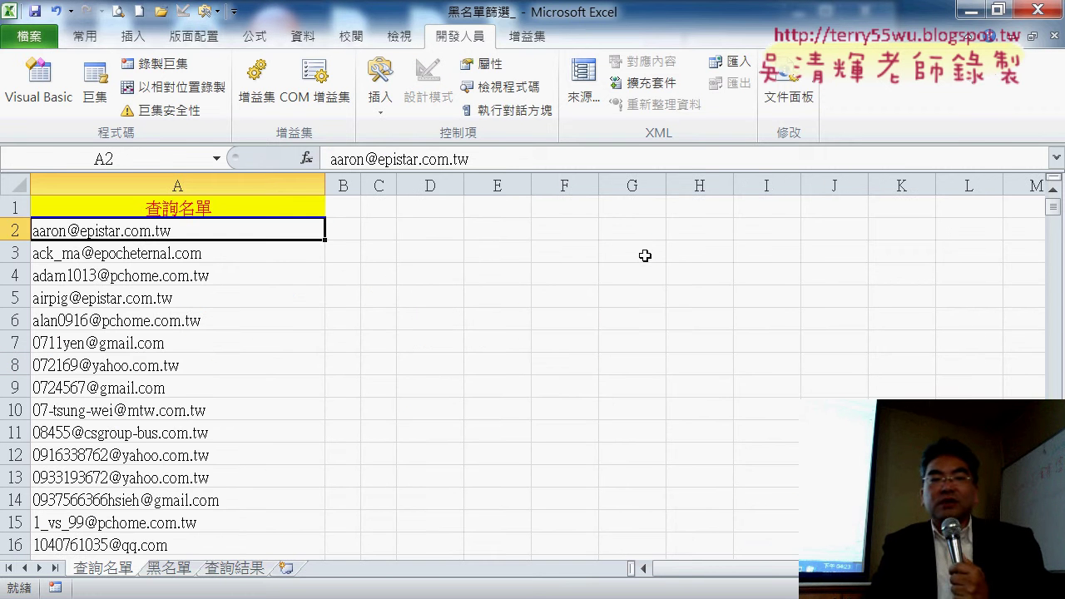
# Step: Switch to the 黑名單 sheet and jump down to its last entry at row 22223
pyautogui.click(169, 569)
pyautogui.click(234, 569)
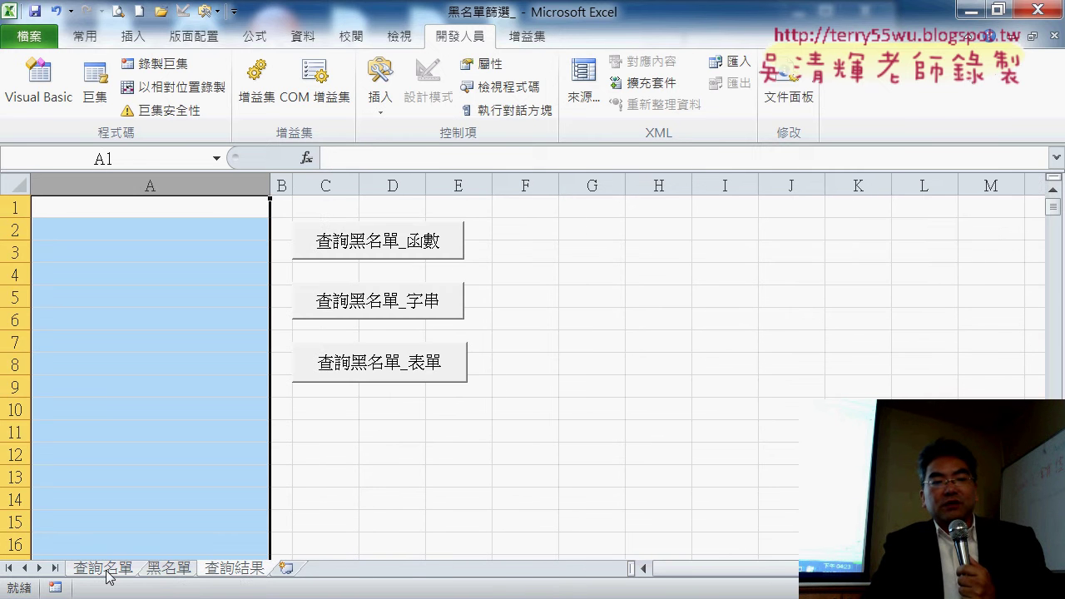
pyautogui.click(163, 571)
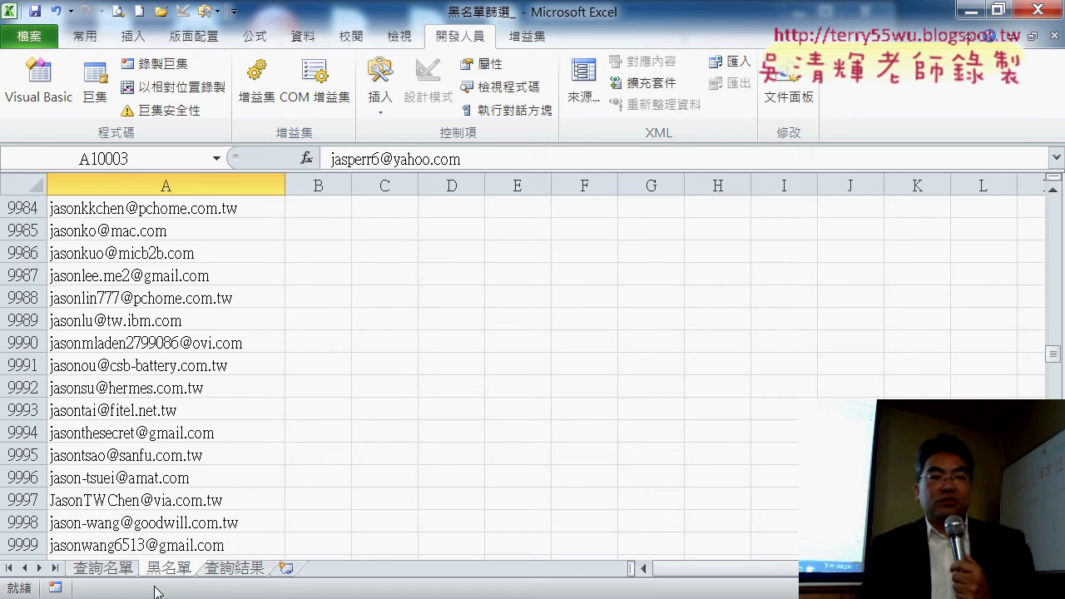
pyautogui.click(184, 215)
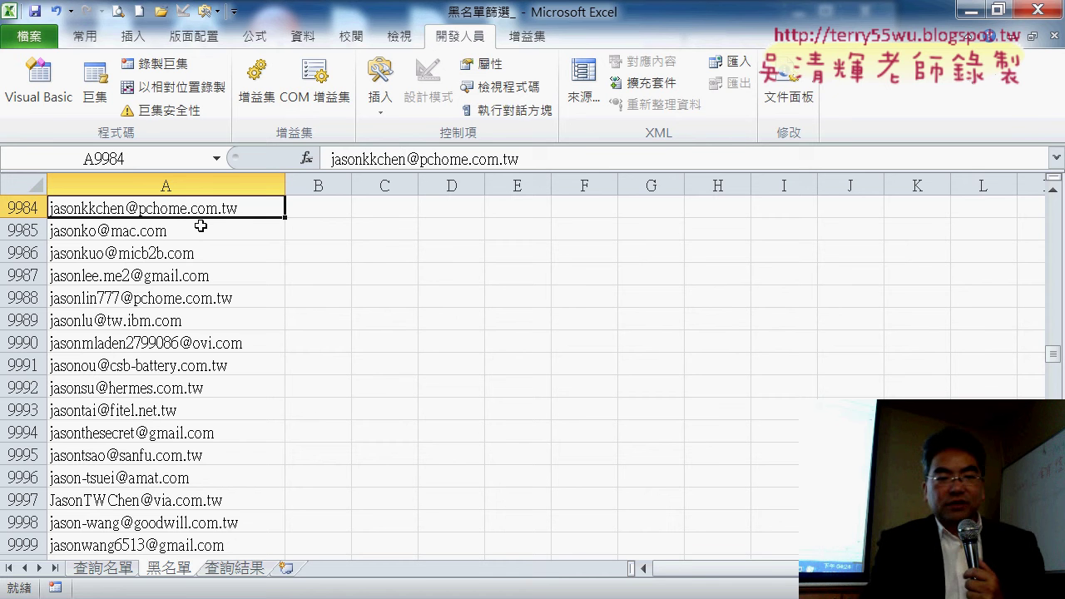
pyautogui.click(201, 226)
pyautogui.press('Down')
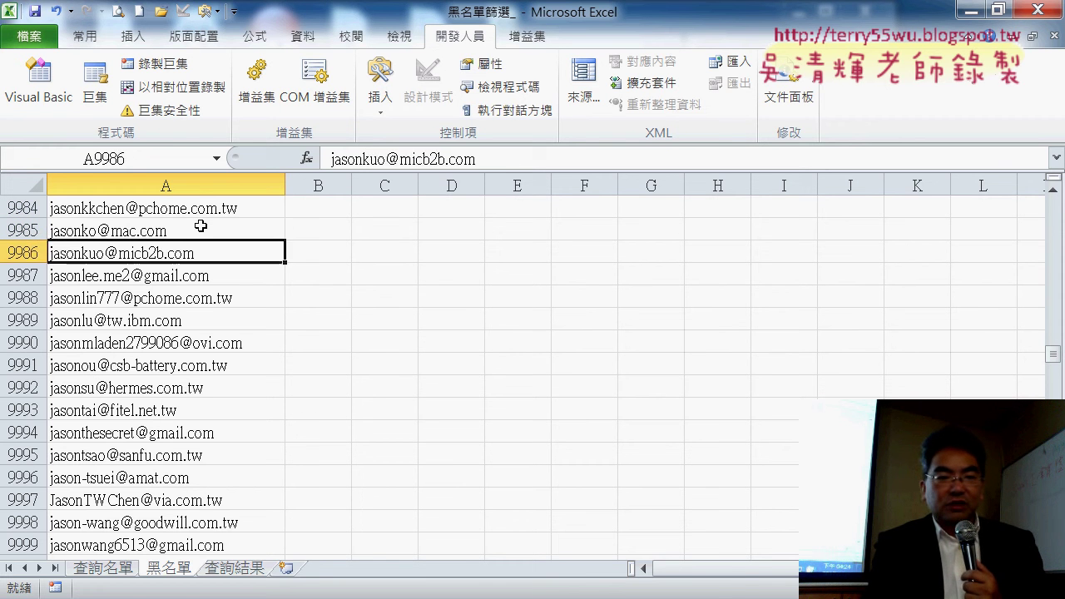
pyautogui.press('Down')
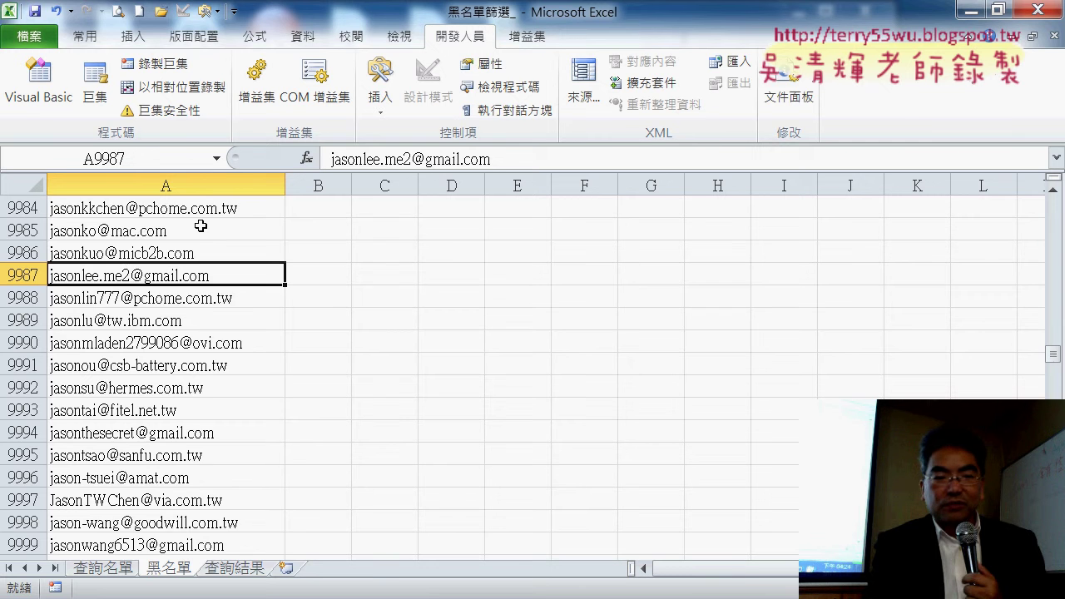
pyautogui.hotkey('ctrl', 'Down')
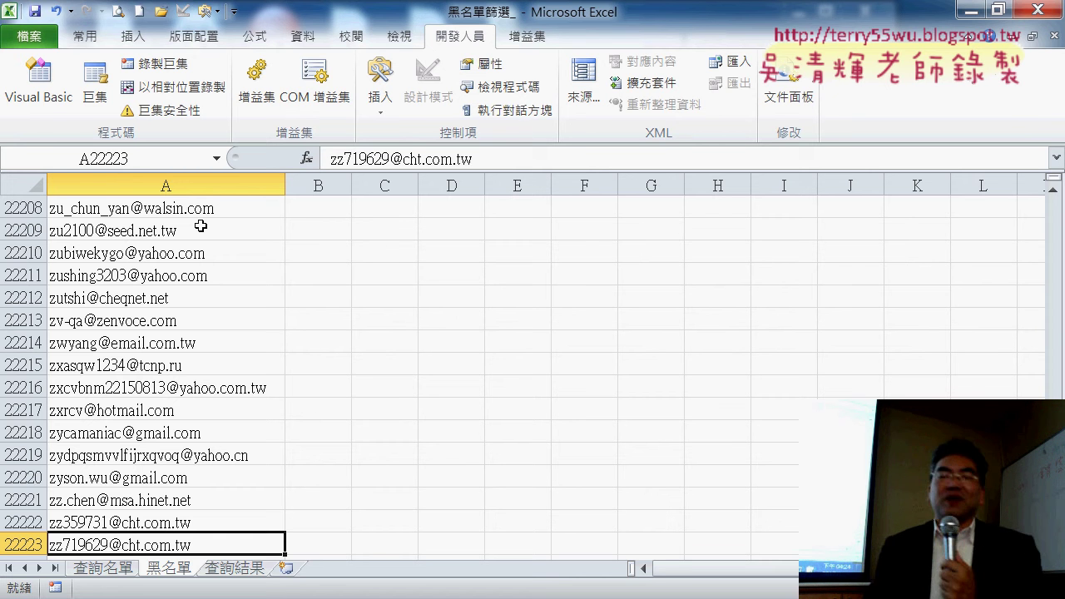
# Step: On the 查詢名單 sheet, jump past blank row 1001 to the last email at row 5580 and back
pyautogui.click(100, 570)
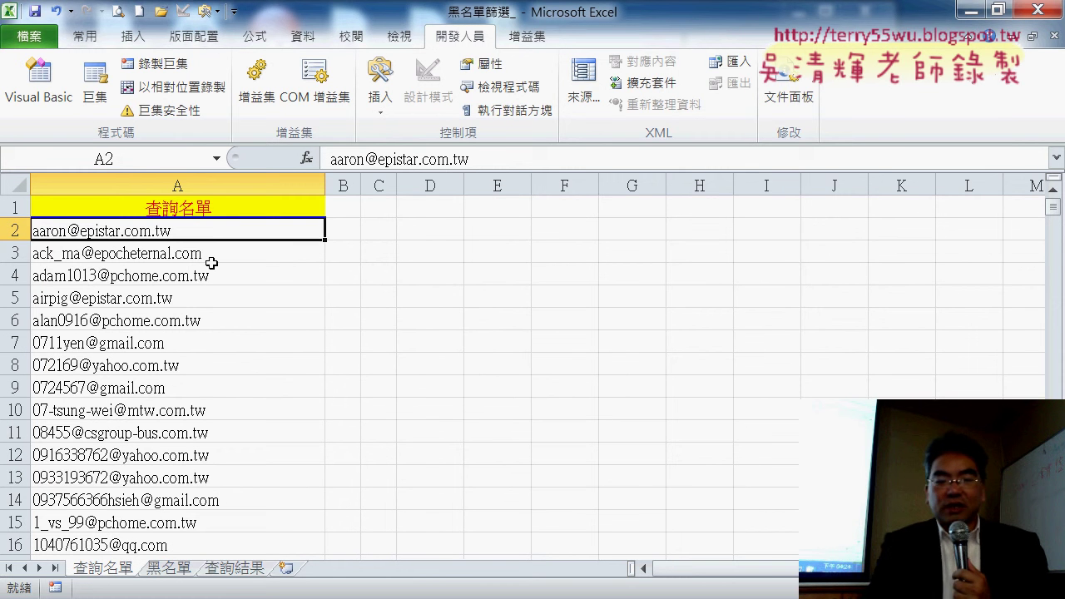
pyautogui.hotkey('ctrl', 'Down')
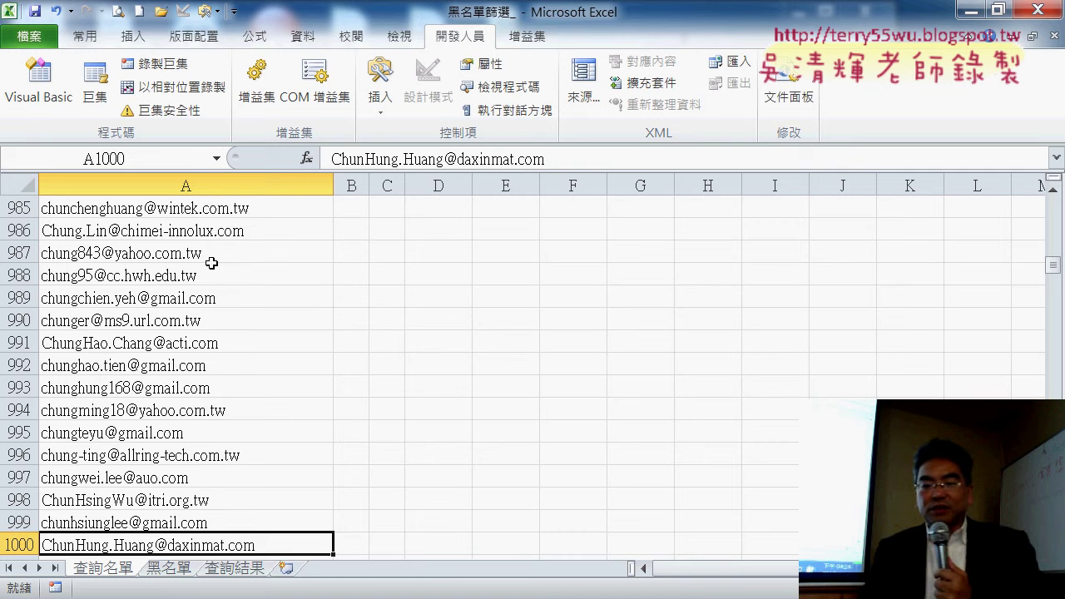
pyautogui.press('Down')
pyautogui.press('Down')
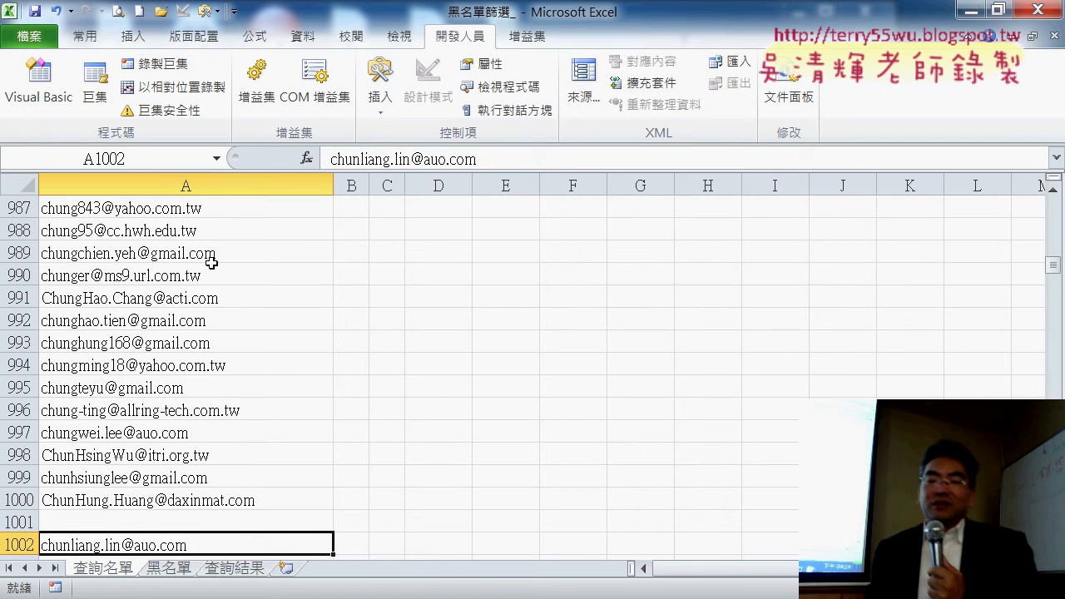
pyautogui.hotkey('ctrl', 'Down')
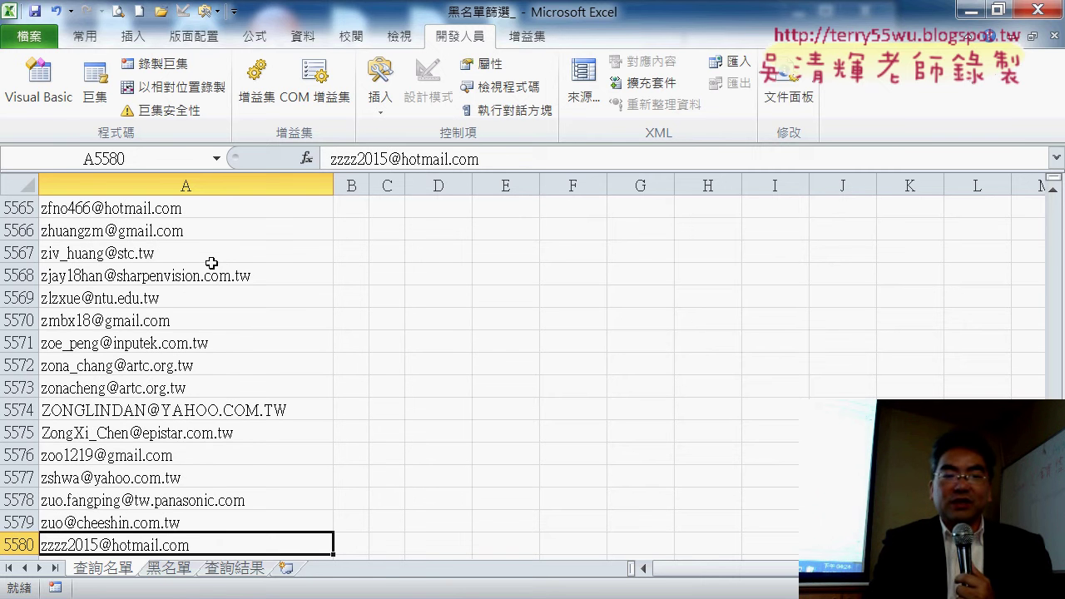
pyautogui.hotkey('ctrl', 'Up')
pyautogui.hotkey('ctrl', 'Up')
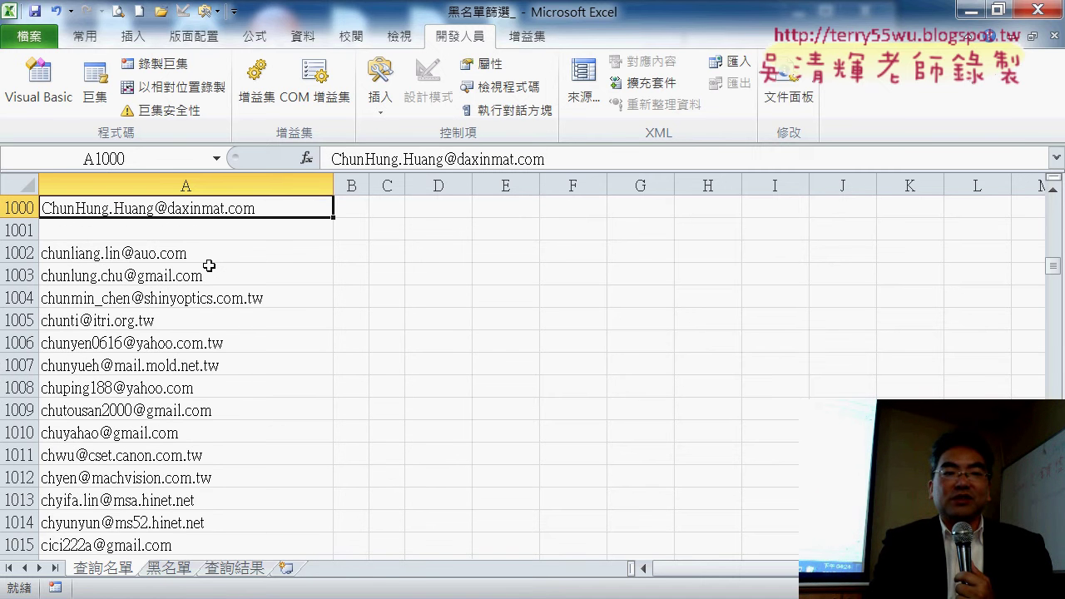
pyautogui.hotkey('ctrl', 'Up')
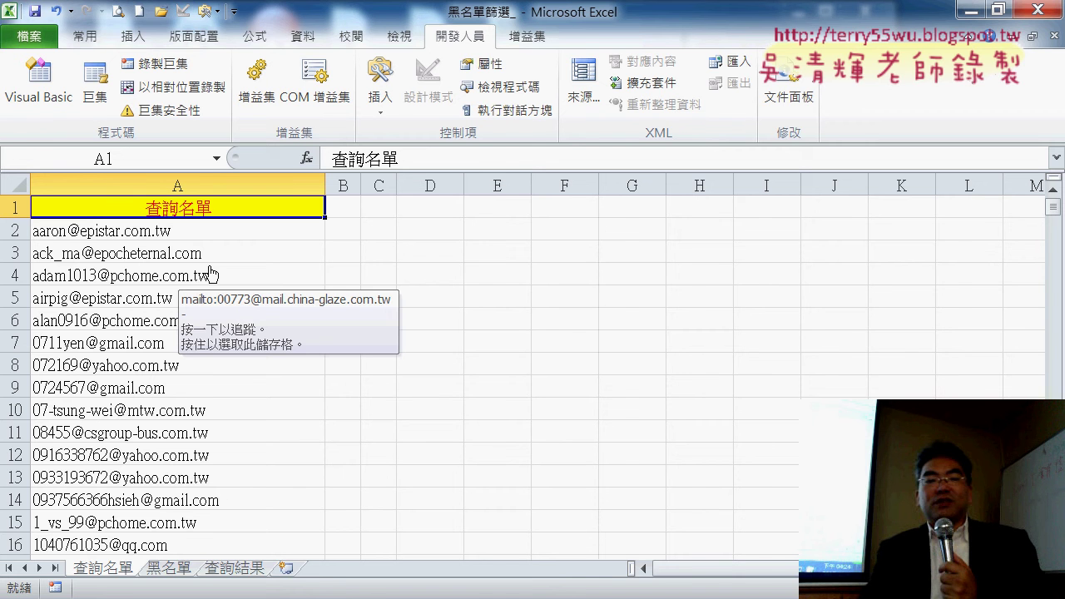
pyautogui.click(242, 573)
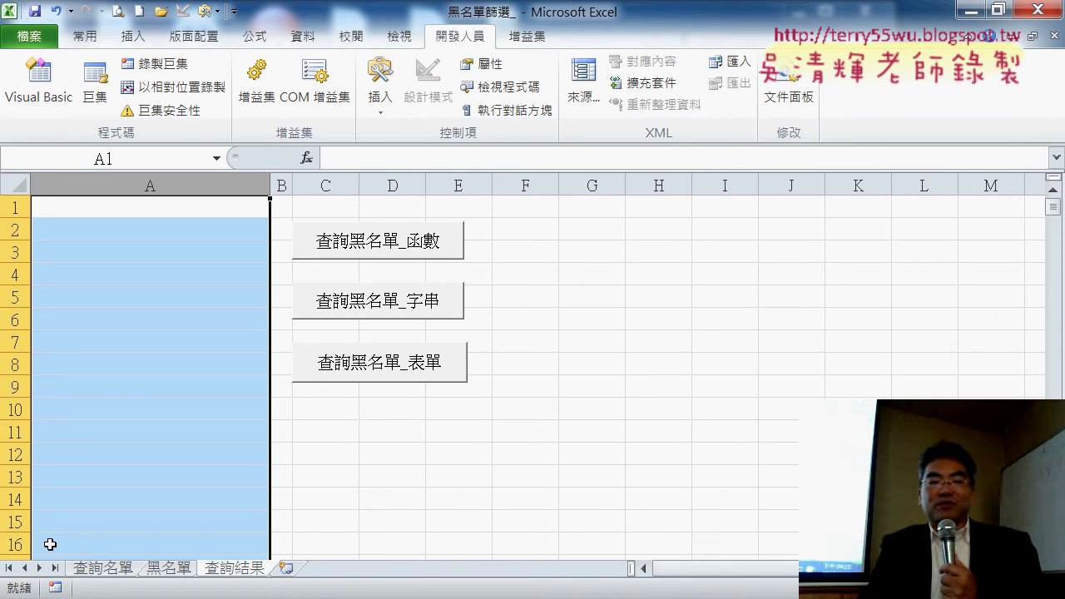
pyautogui.click(106, 569)
pyautogui.click(240, 568)
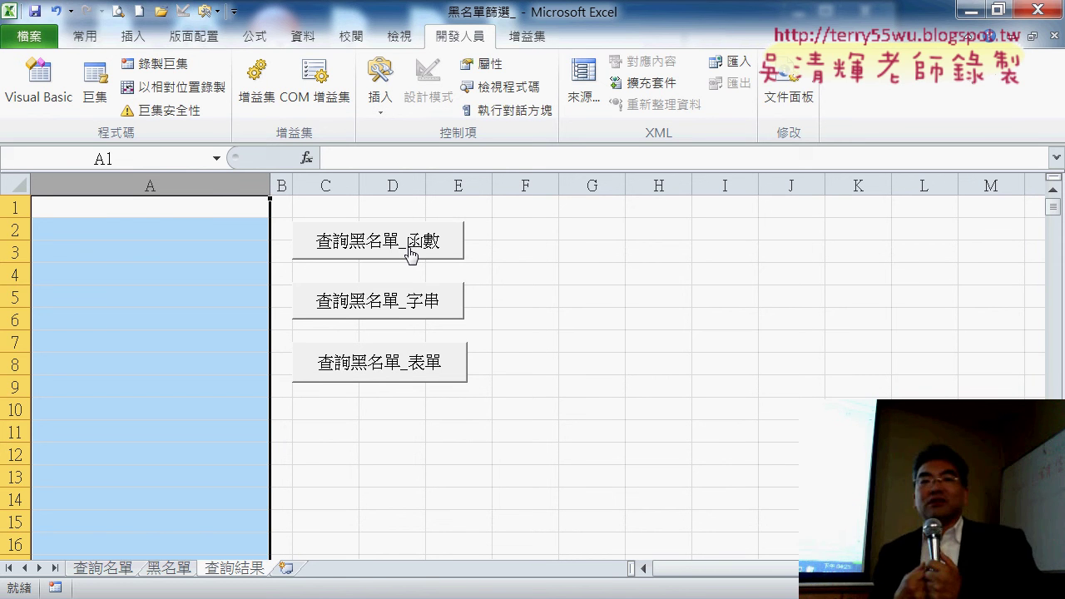
pyautogui.click(174, 571)
pyautogui.click(121, 571)
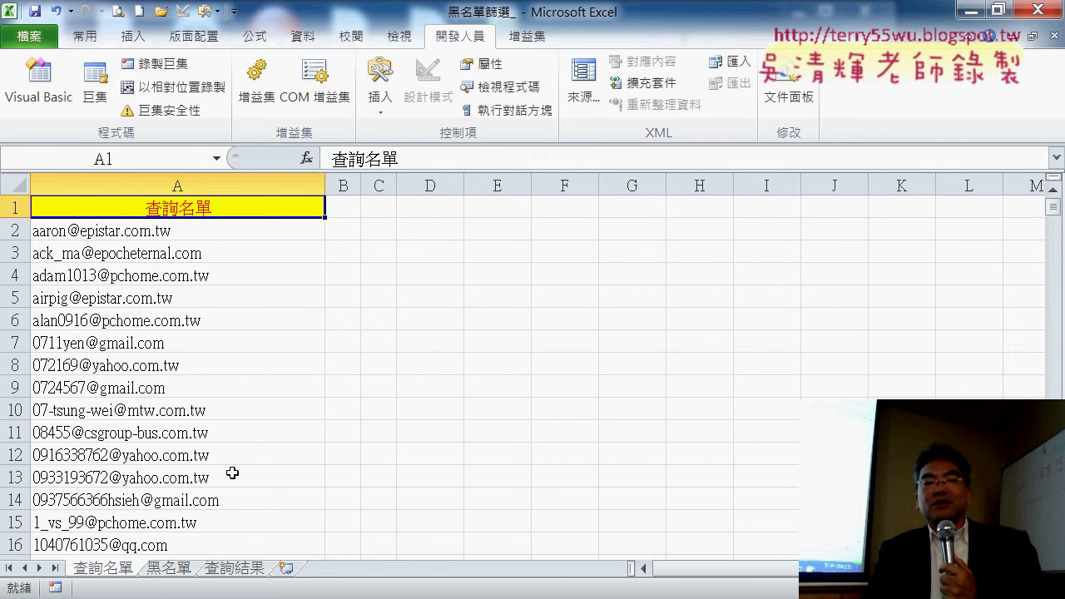
# Step: Select F2, then bring the 04數學函數 COUNT sheet back to the front
pyautogui.click(576, 226)
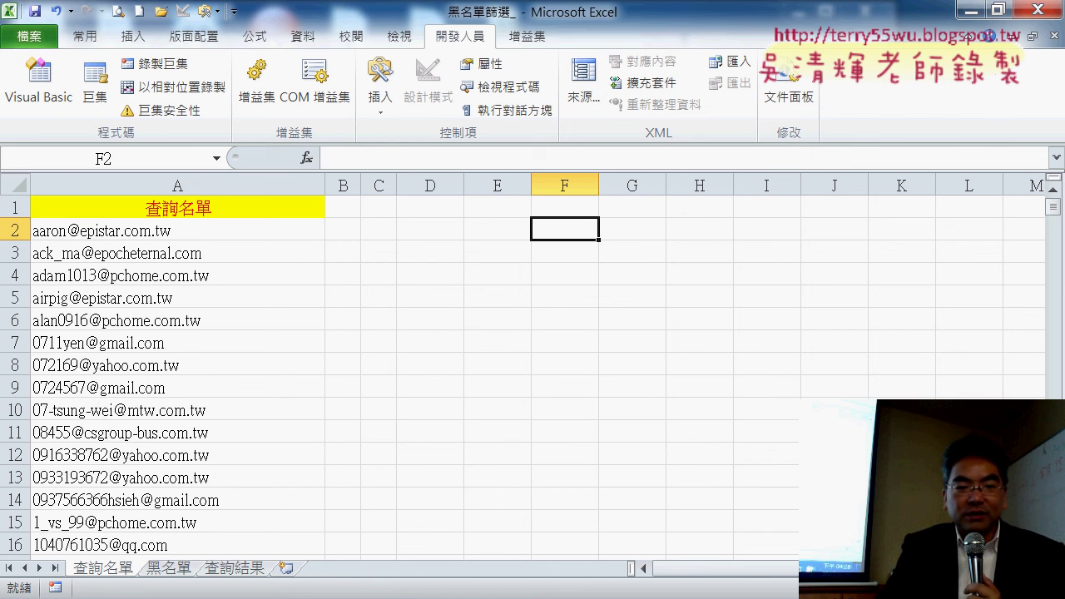
pyautogui.click(208, 500)
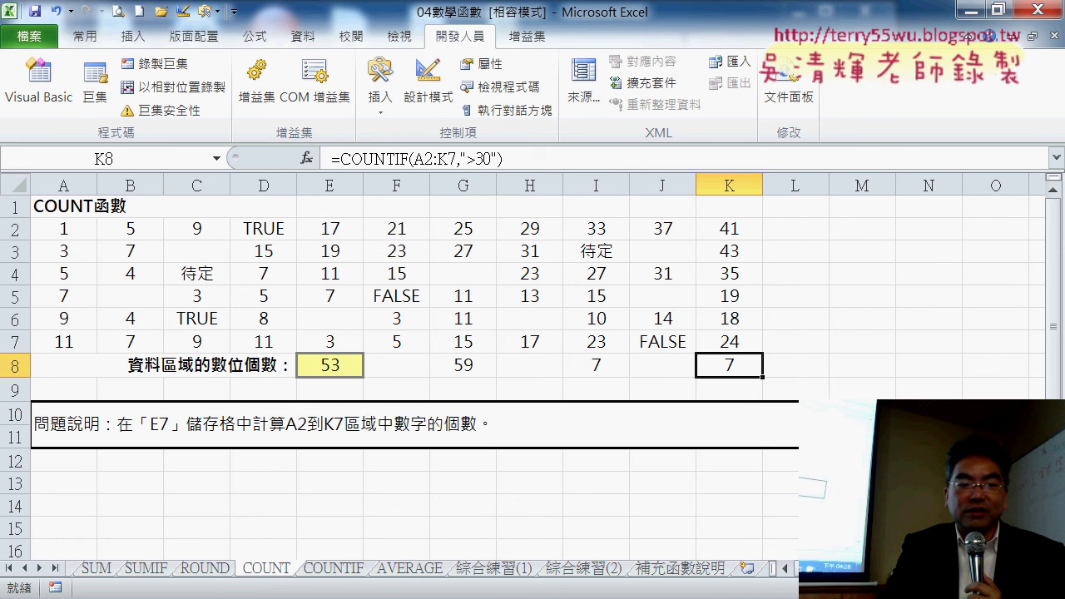
pyautogui.hotkey('alt', 'Tab')
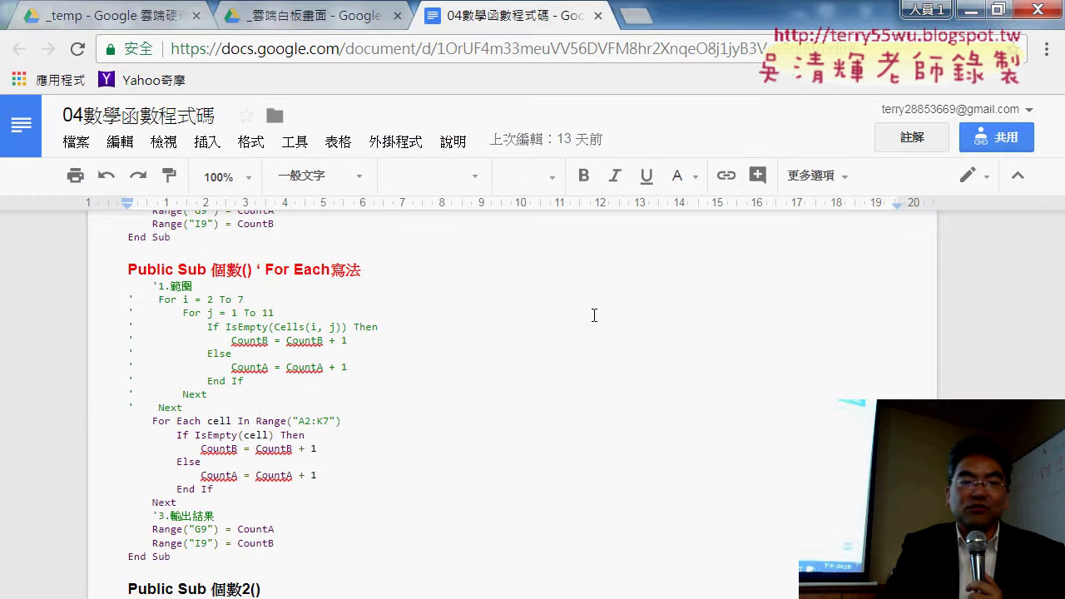
pyautogui.hotkey('alt', 'Tab')
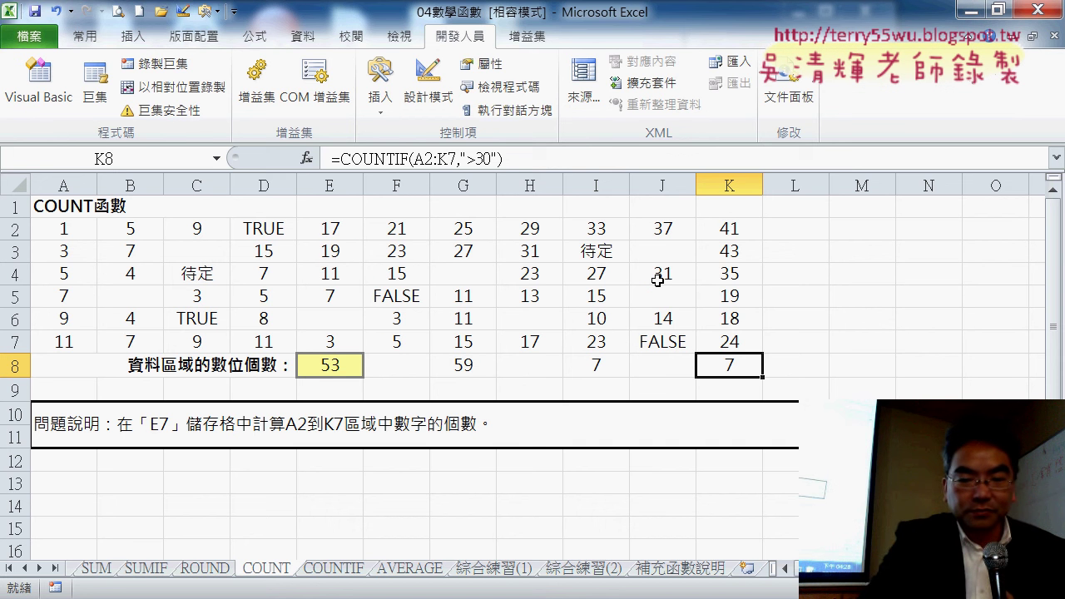